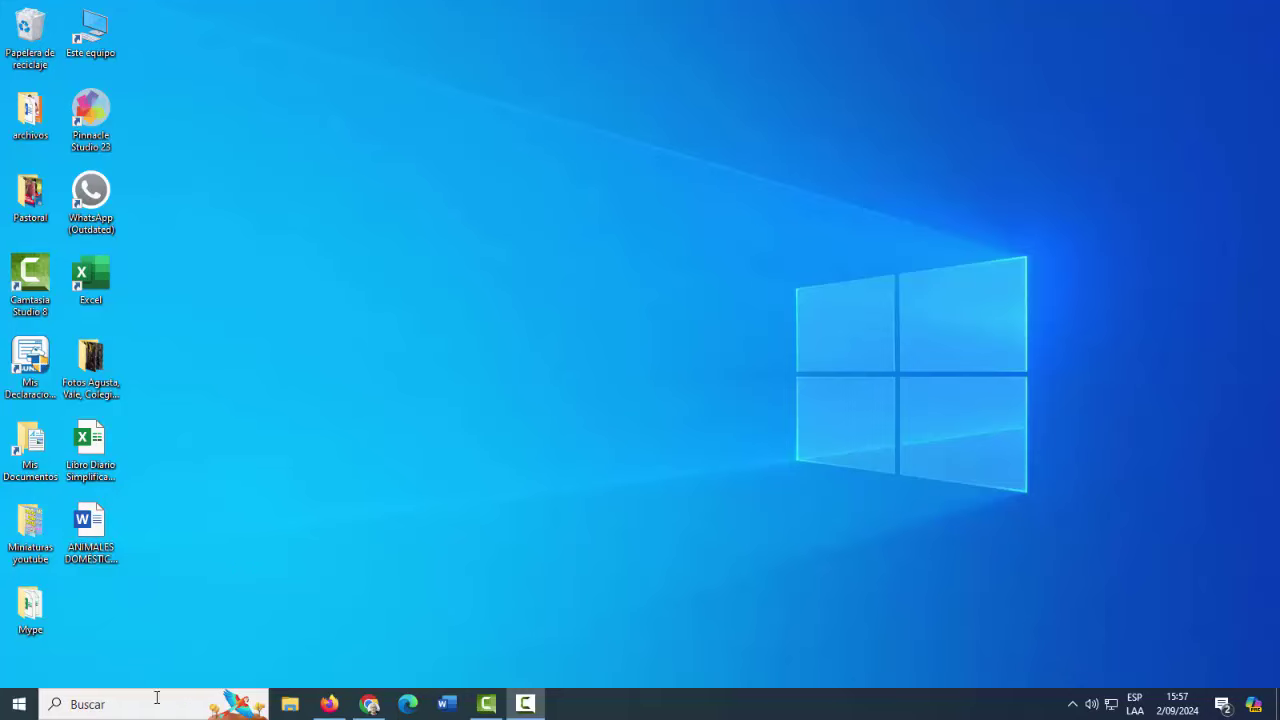
Search Windows for "microsoft store" and open the Microsoft Store app
{"action": "left_click", "coordinate": [107, 706]}
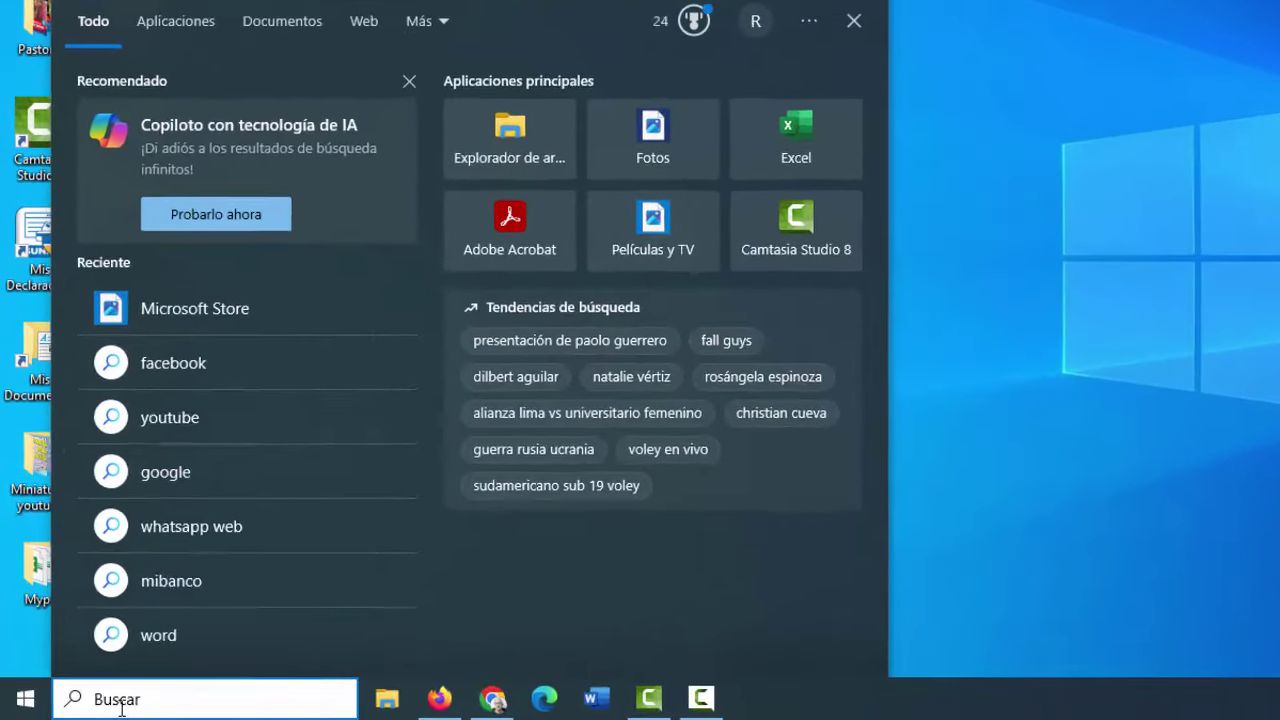
{"action": "type", "text": "micro"}
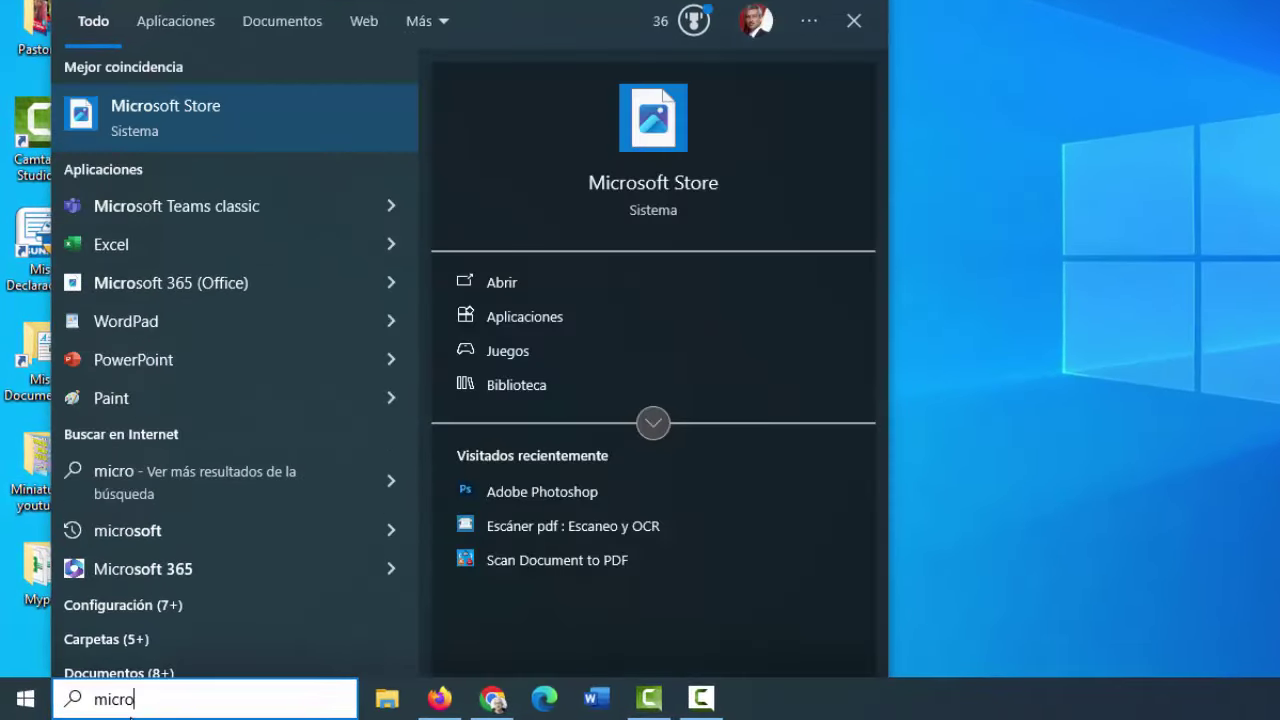
{"action": "type", "text": "soft "}
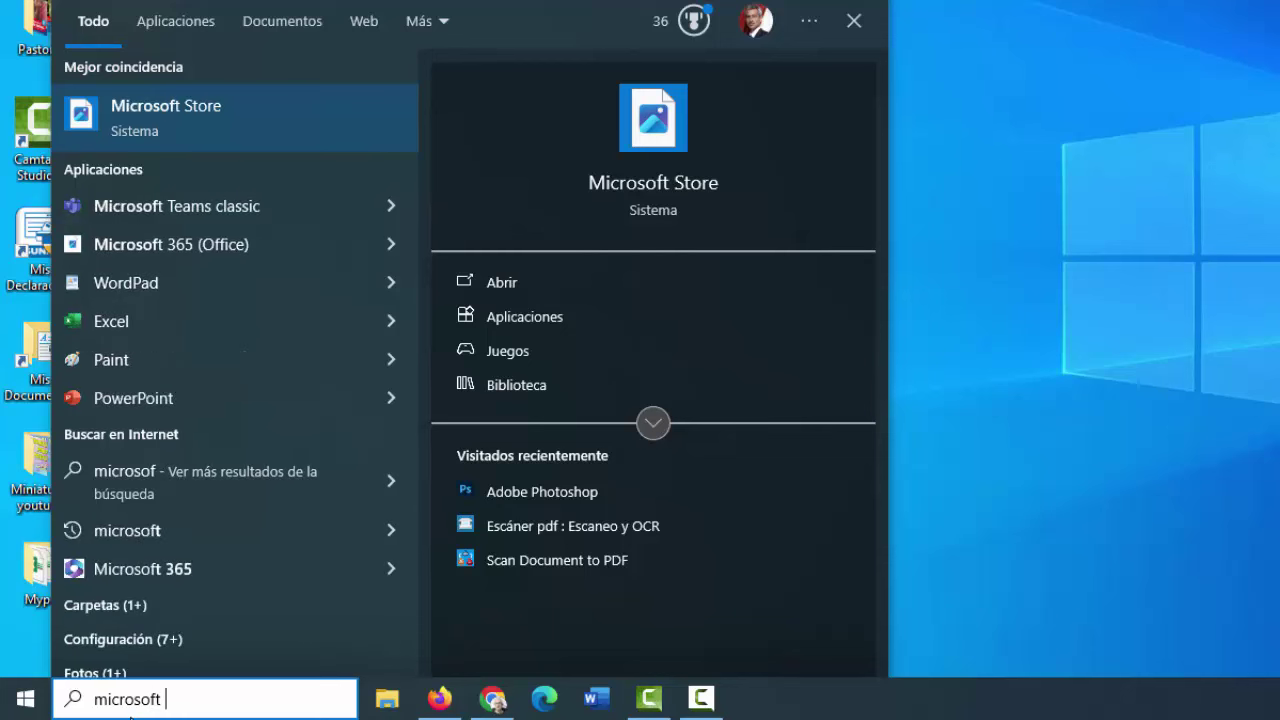
{"action": "type", "text": "store"}
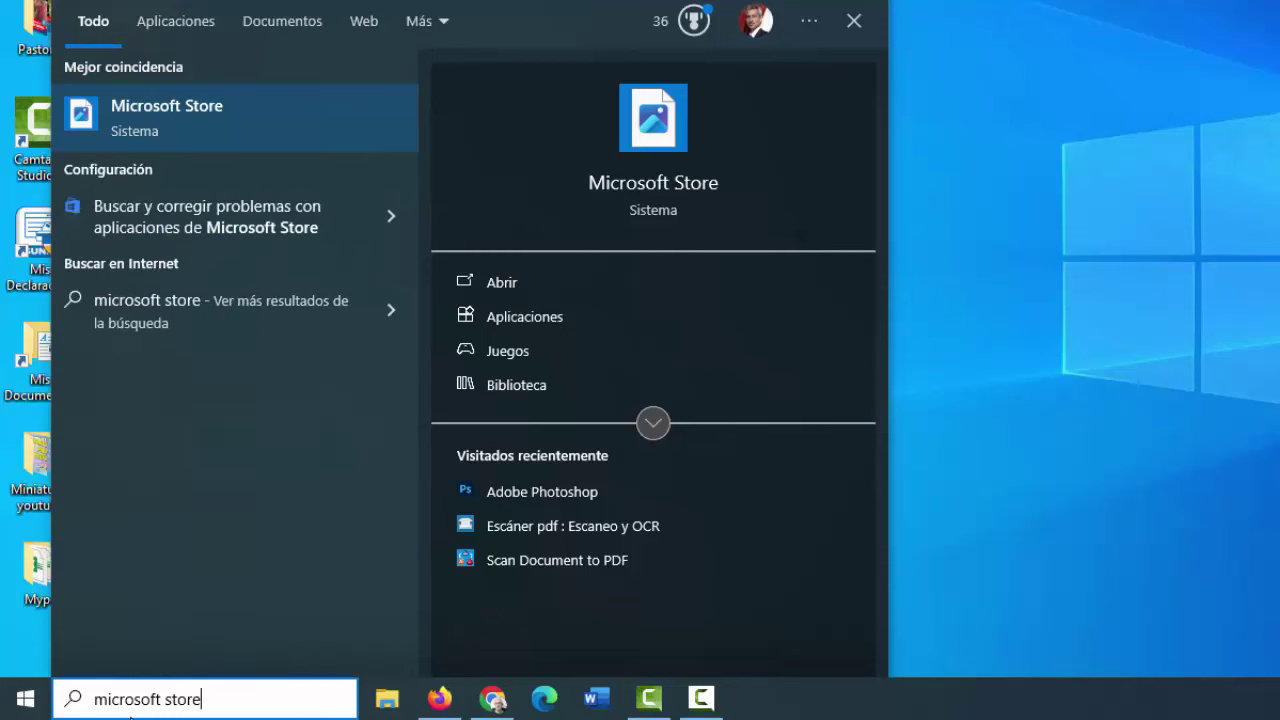
{"action": "left_click", "coordinate": [192, 124]}
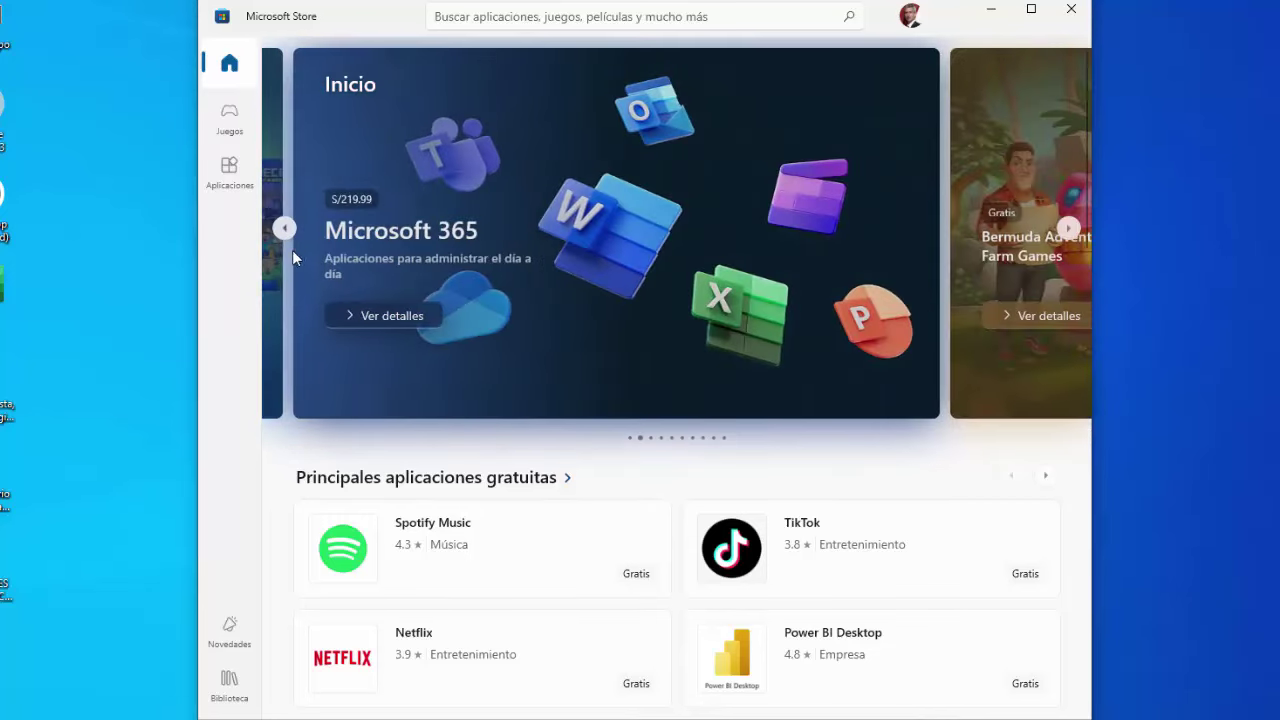
Browse the featured banners and the "Principales aplicaciones gratuitas" list on the store's home page
{"action": "left_click", "coordinate": [1070, 232]}
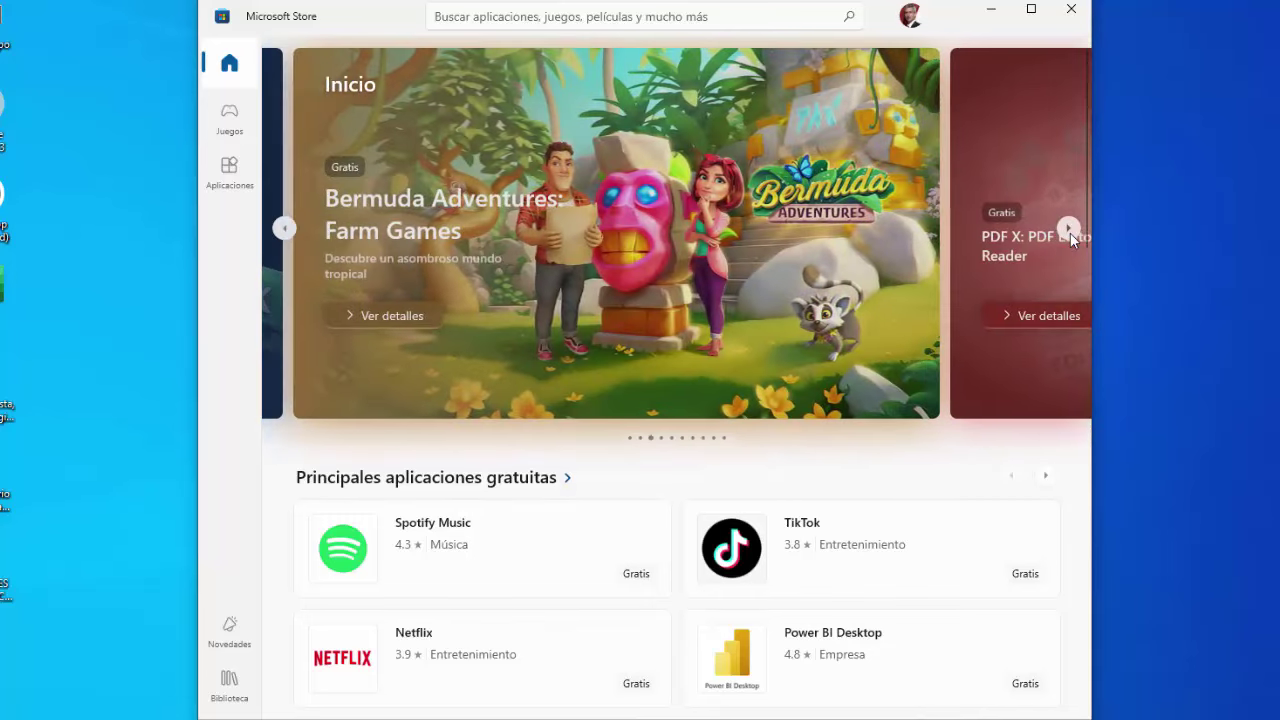
{"action": "left_click", "coordinate": [1070, 232]}
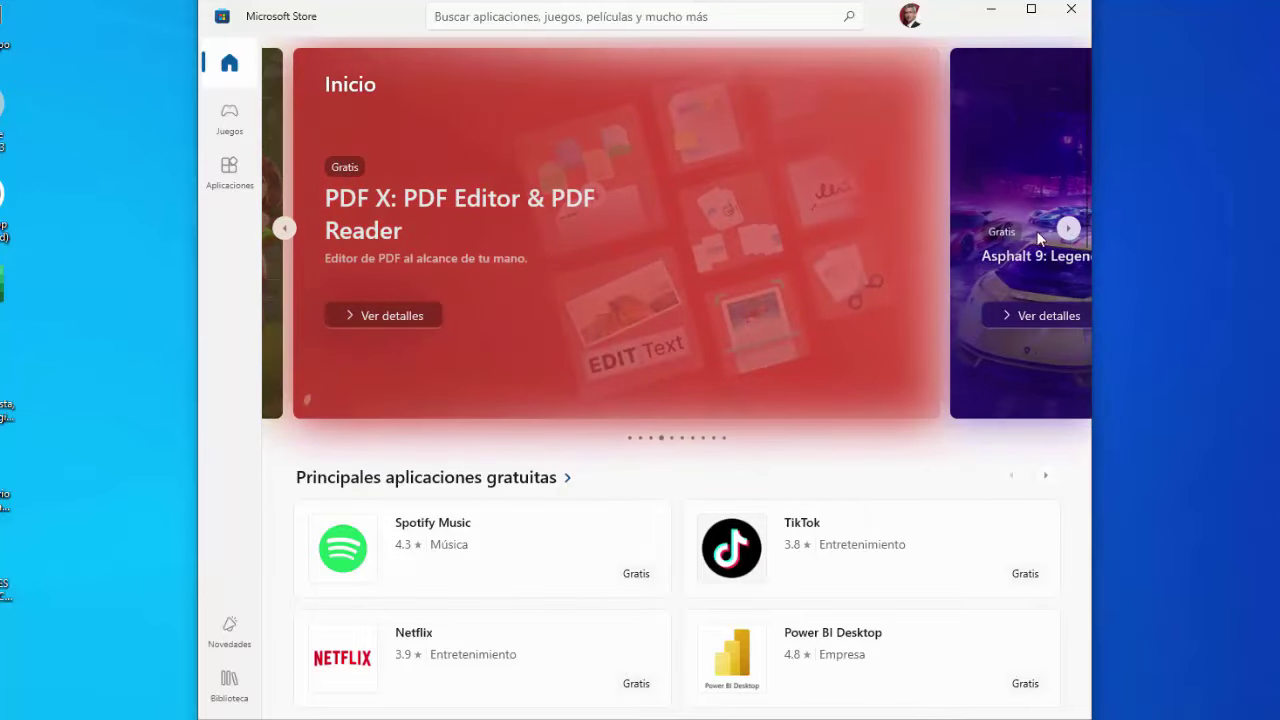
{"action": "left_click", "coordinate": [1069, 231]}
{"action": "left_click", "coordinate": [1068, 230]}
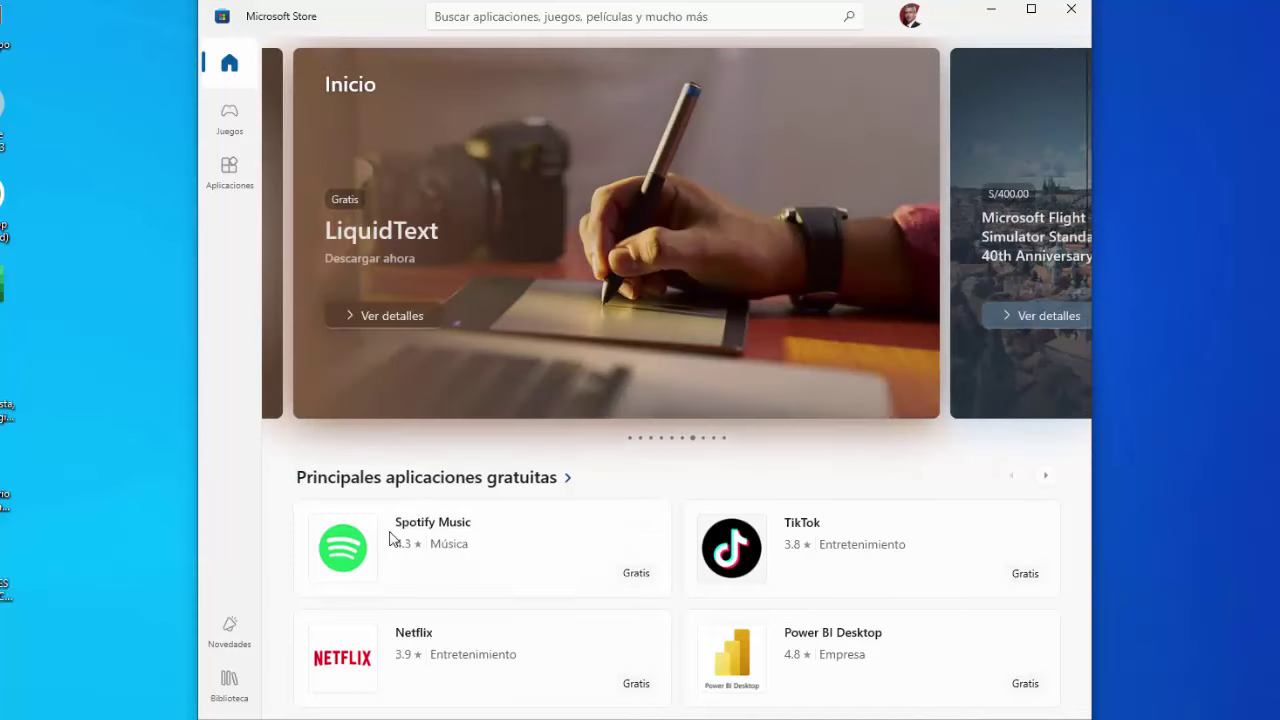
{"action": "mouse_move", "coordinate": [390, 515]}
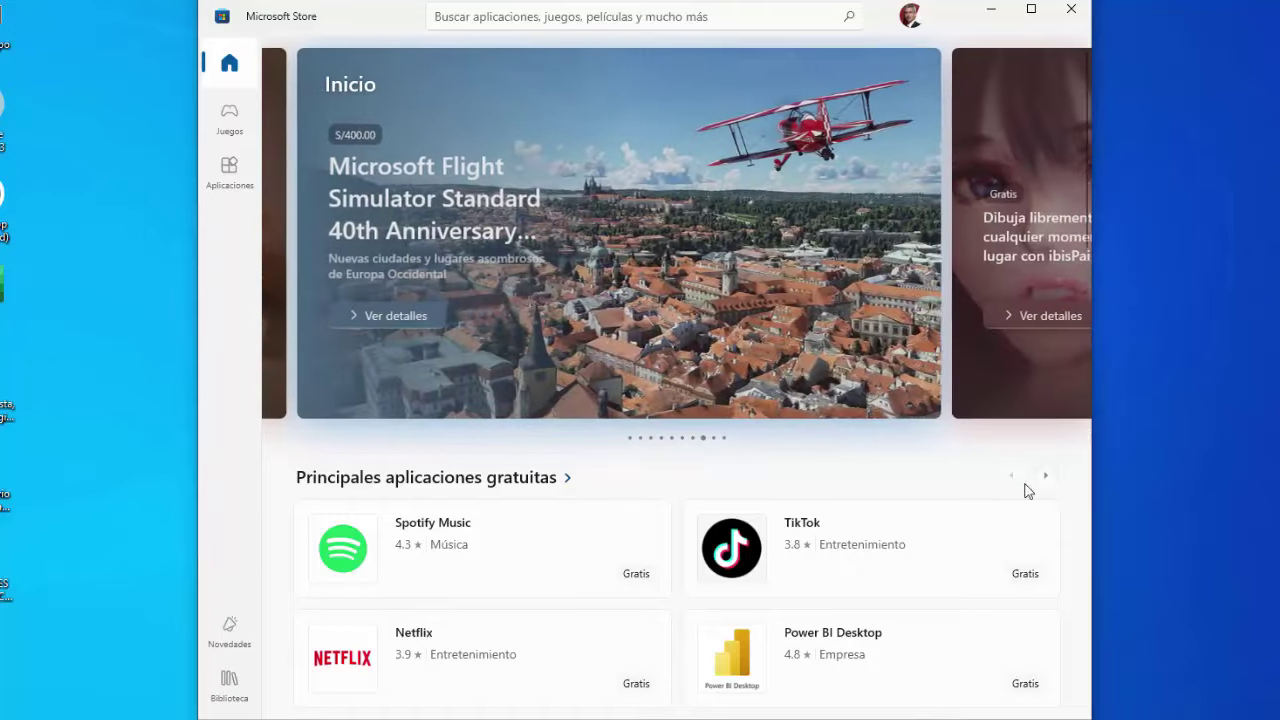
{"action": "left_click", "coordinate": [1046, 478]}
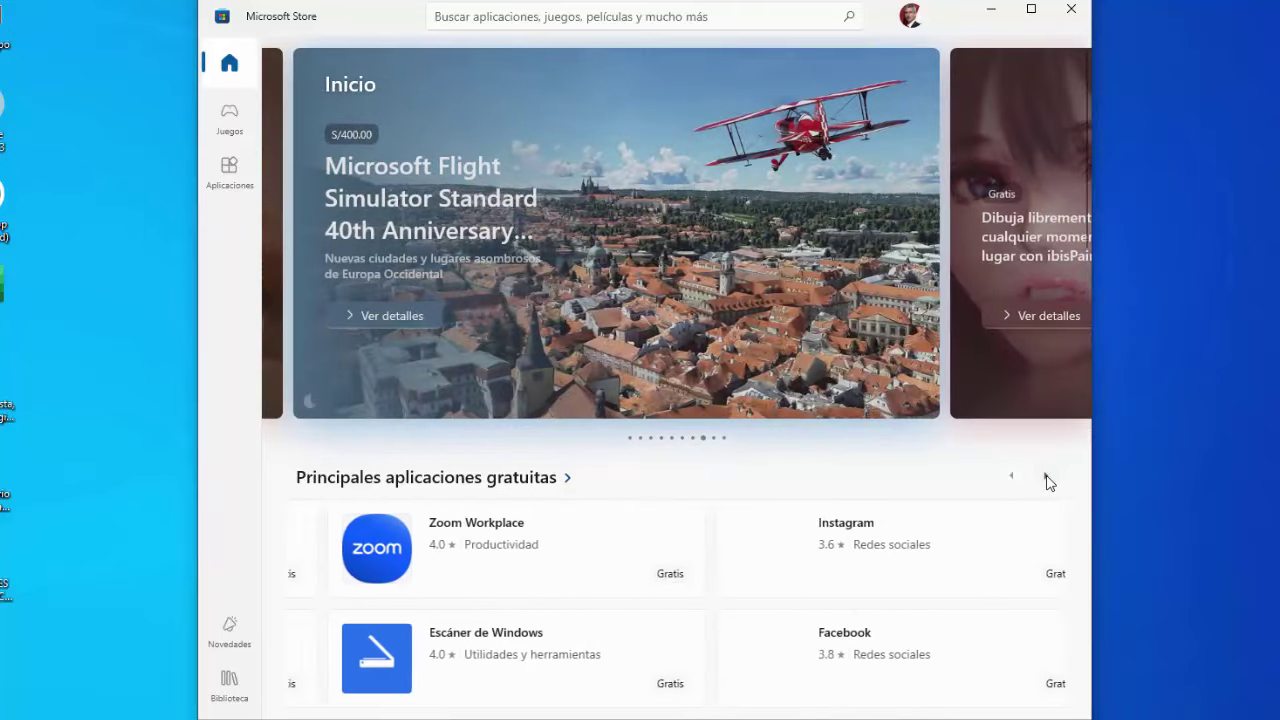
{"action": "left_click", "coordinate": [1047, 479]}
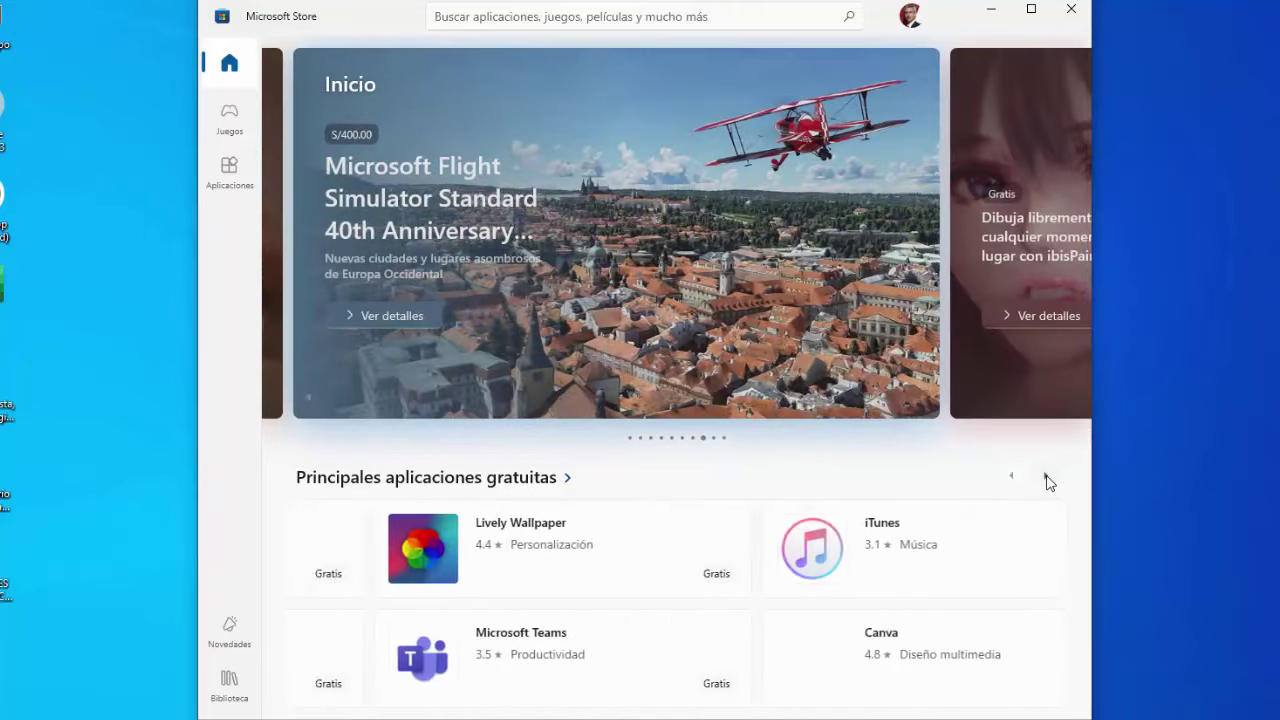
{"action": "left_click", "coordinate": [1047, 479]}
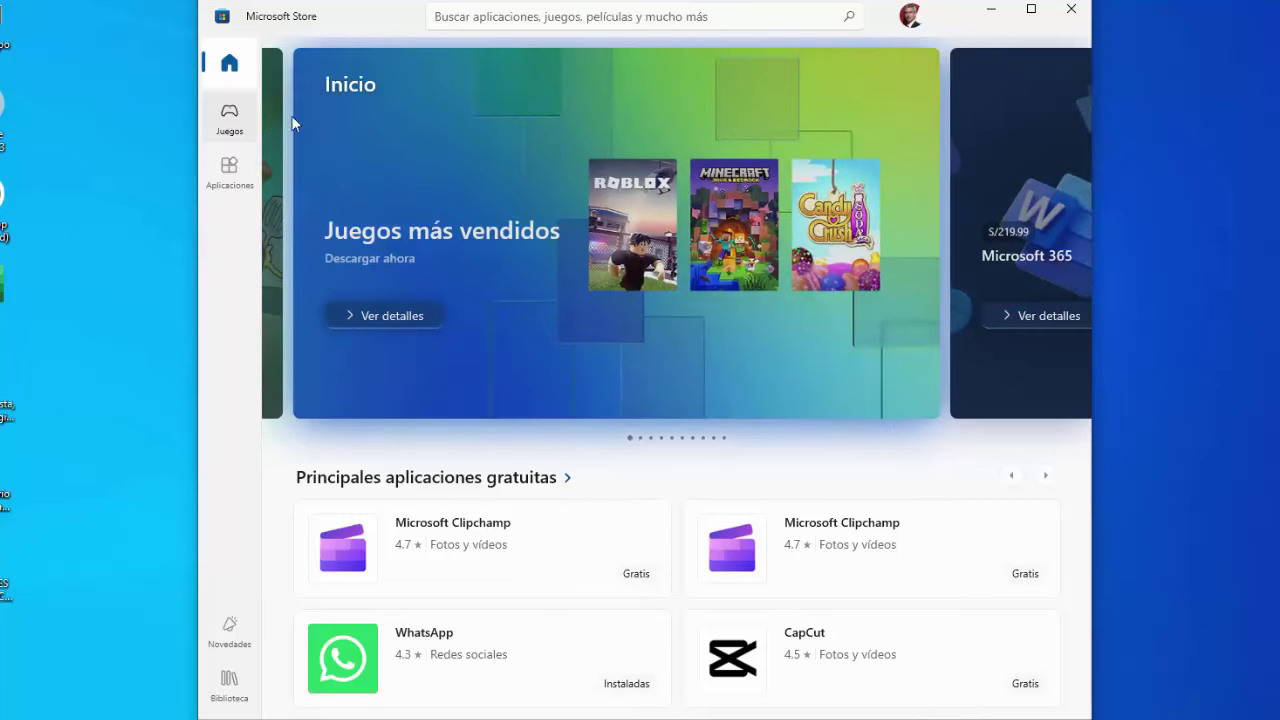
Open the store's "Juegos" section and look through its game collections
{"action": "left_click", "coordinate": [229, 117]}
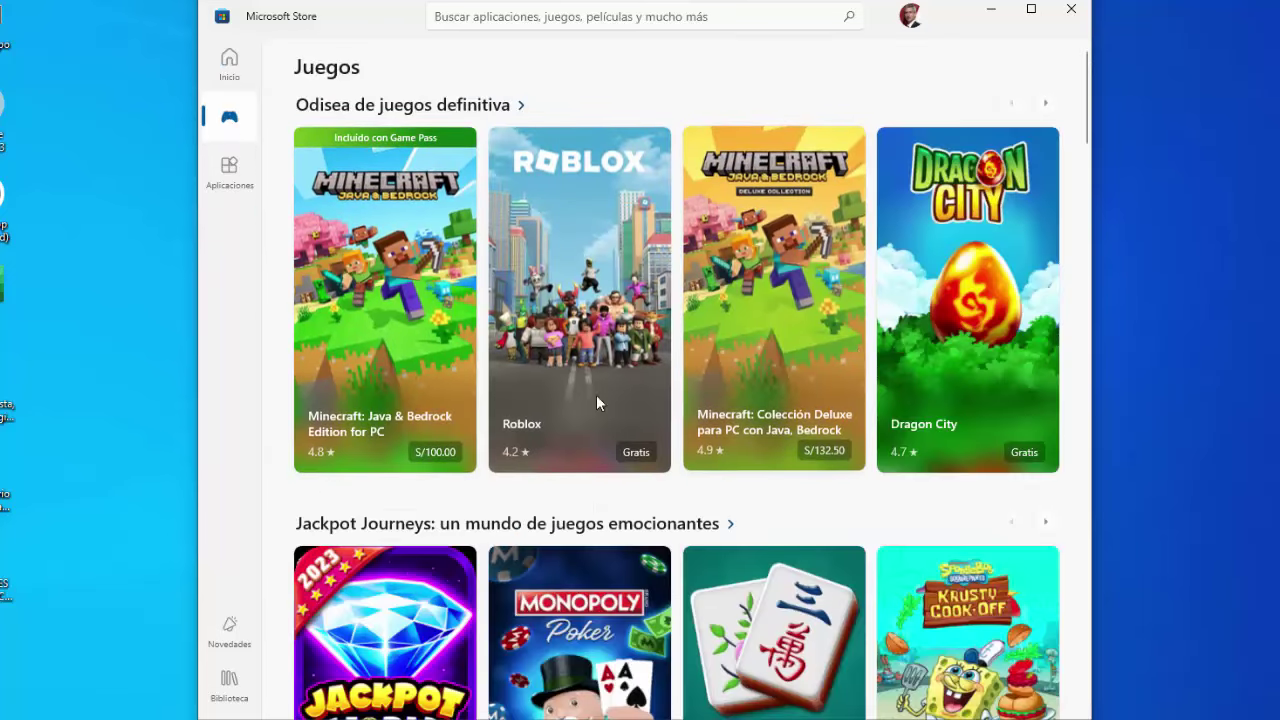
{"action": "mouse_move", "coordinate": [380, 358]}
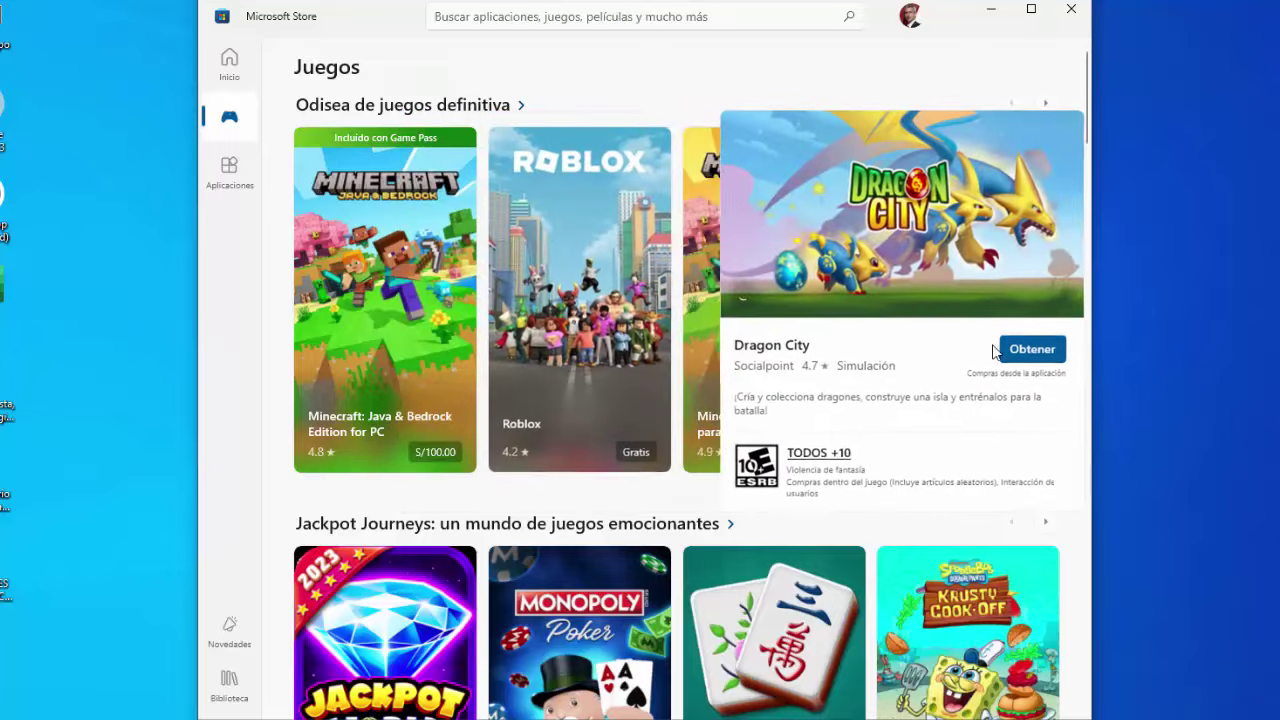
{"action": "scroll", "coordinate": [881, 377], "scroll_direction": "down", "scroll_amount": 10}
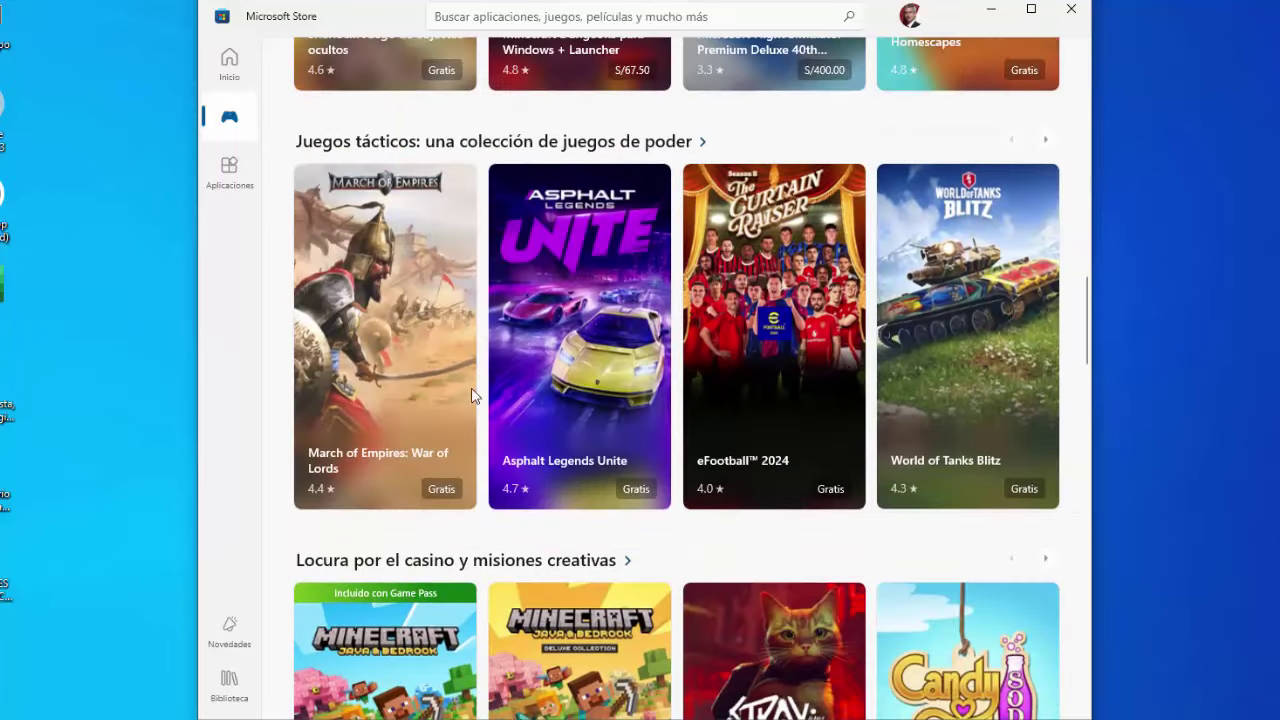
{"action": "scroll", "coordinate": [494, 408], "scroll_direction": "down", "scroll_amount": 4}
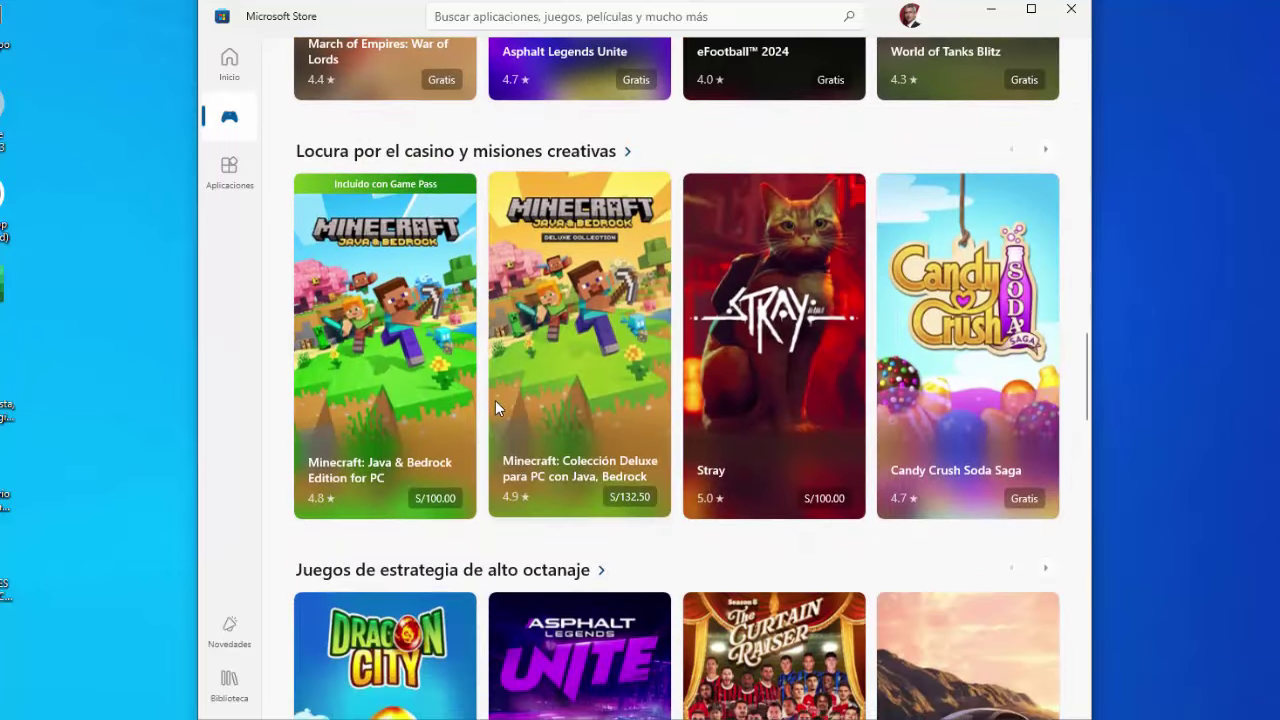
{"action": "scroll", "coordinate": [495, 400], "scroll_direction": "up", "scroll_amount": 1}
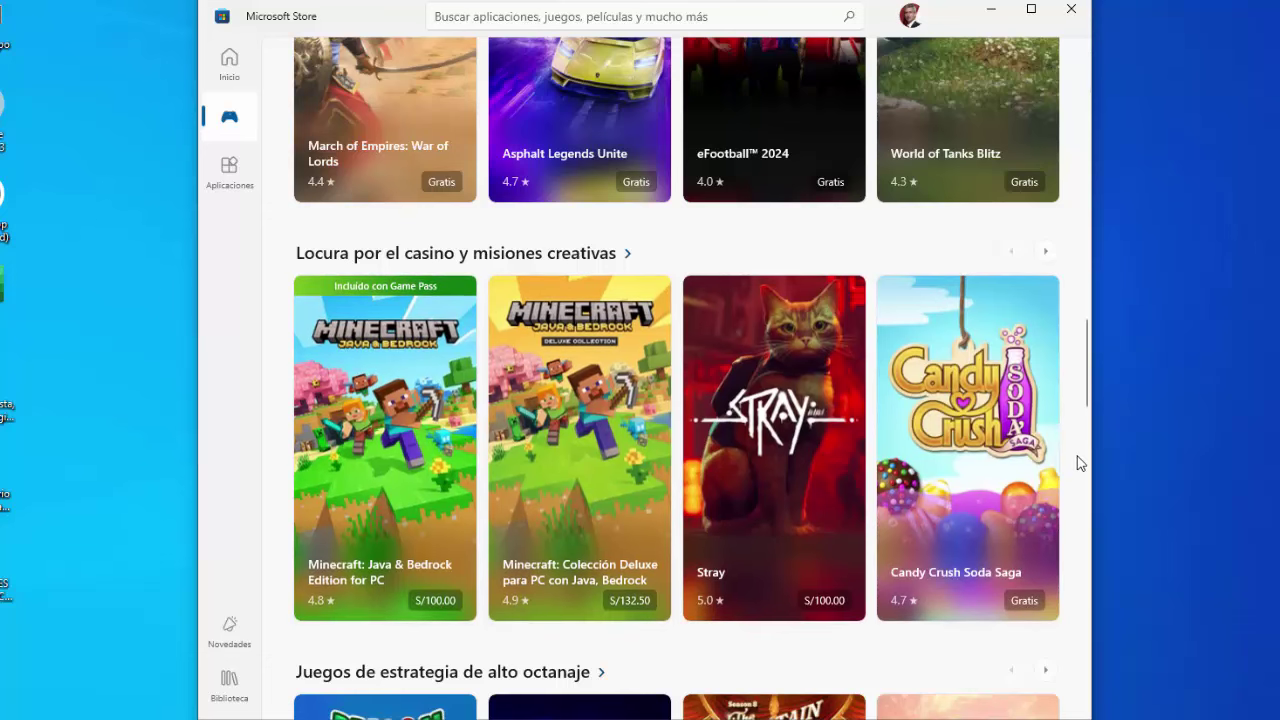
Open the "Aplicaciones" section and look through its app collections and prices, returning to the start of the page
{"action": "left_click", "coordinate": [229, 175]}
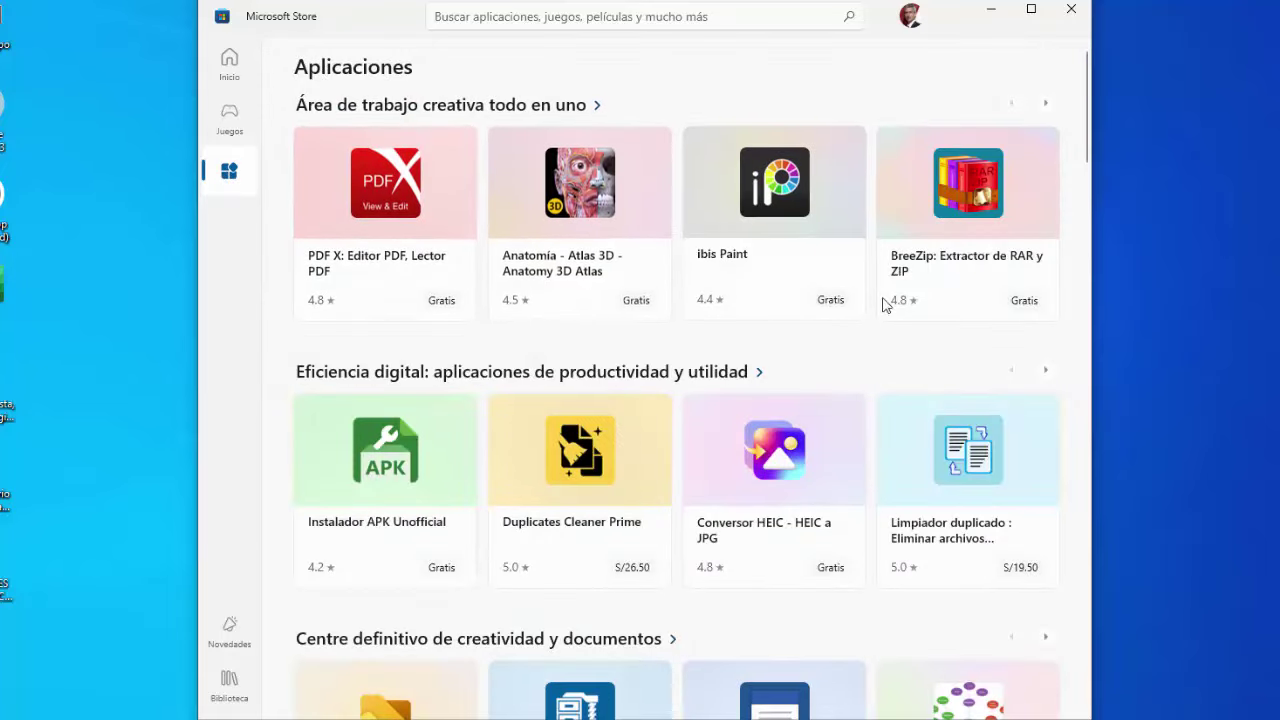
{"action": "scroll", "coordinate": [928, 355], "scroll_direction": "down", "scroll_amount": 3}
{"action": "scroll", "coordinate": [700, 420], "scroll_direction": "down", "scroll_amount": 1}
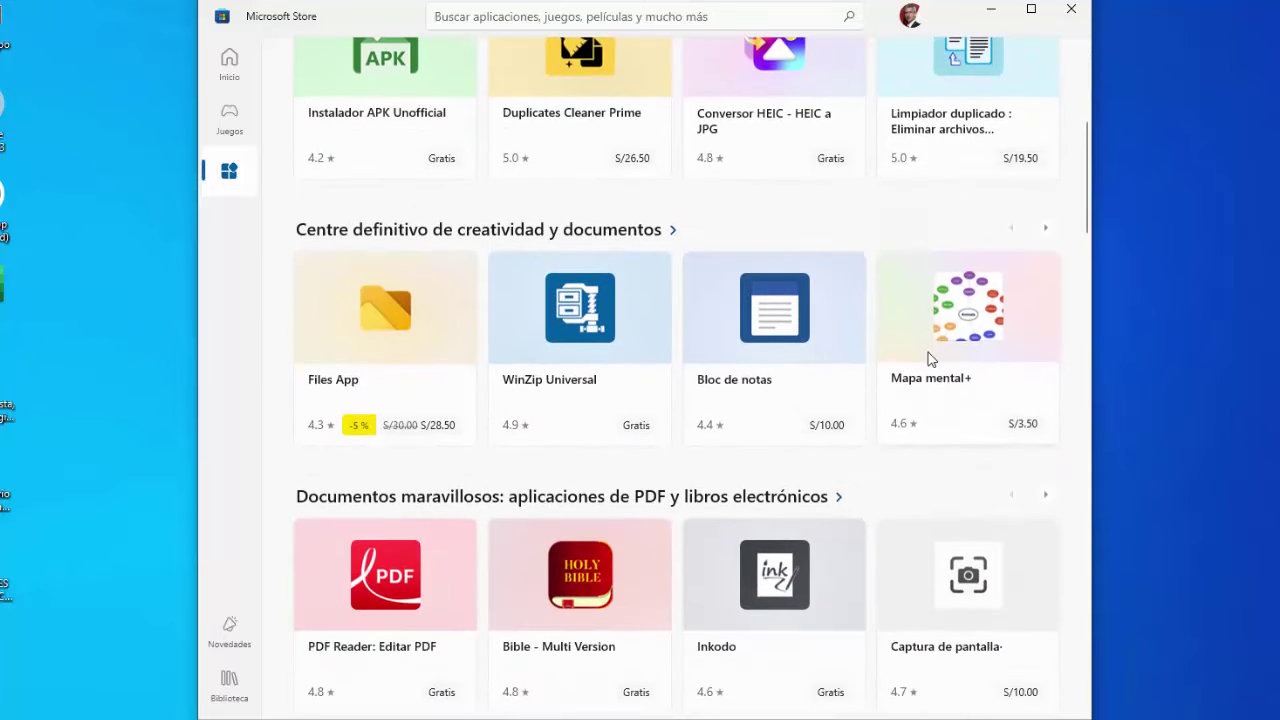
{"action": "scroll", "coordinate": [500, 460], "scroll_direction": "up", "scroll_amount": 1}
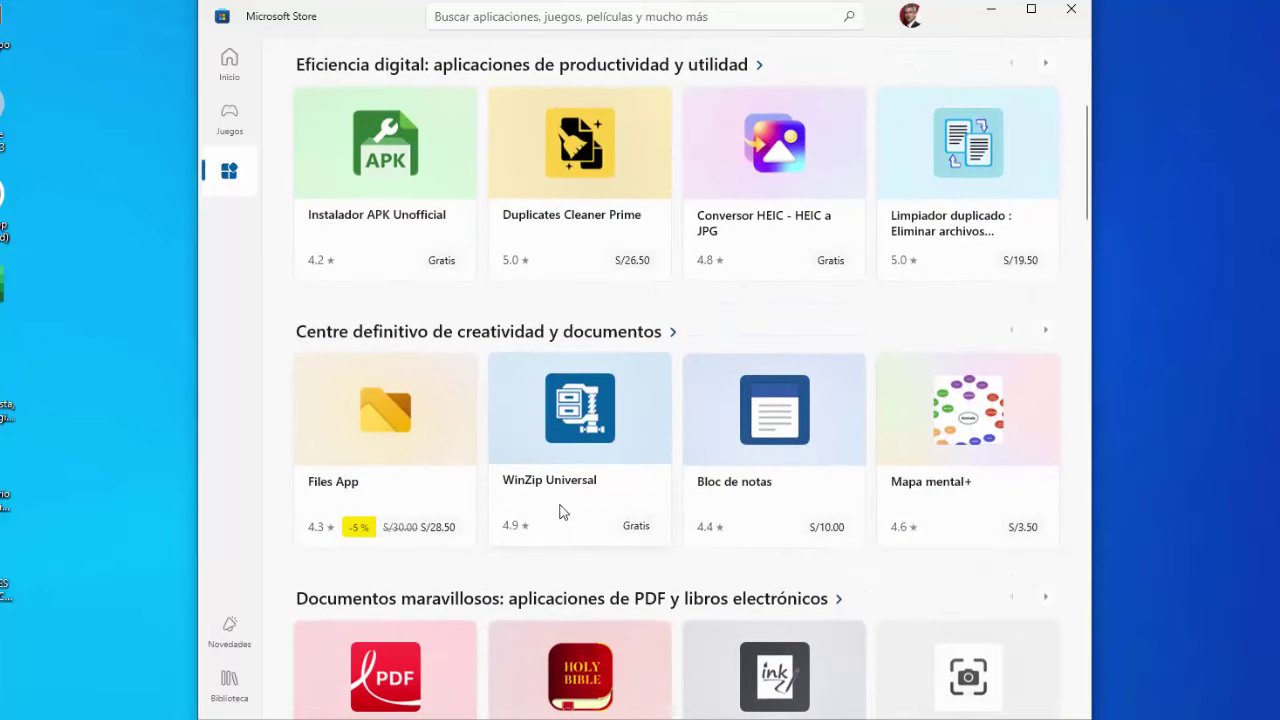
{"action": "scroll", "coordinate": [560, 512], "scroll_direction": "down", "scroll_amount": 3}
{"action": "scroll", "coordinate": [738, 500], "scroll_direction": "down", "scroll_amount": 3}
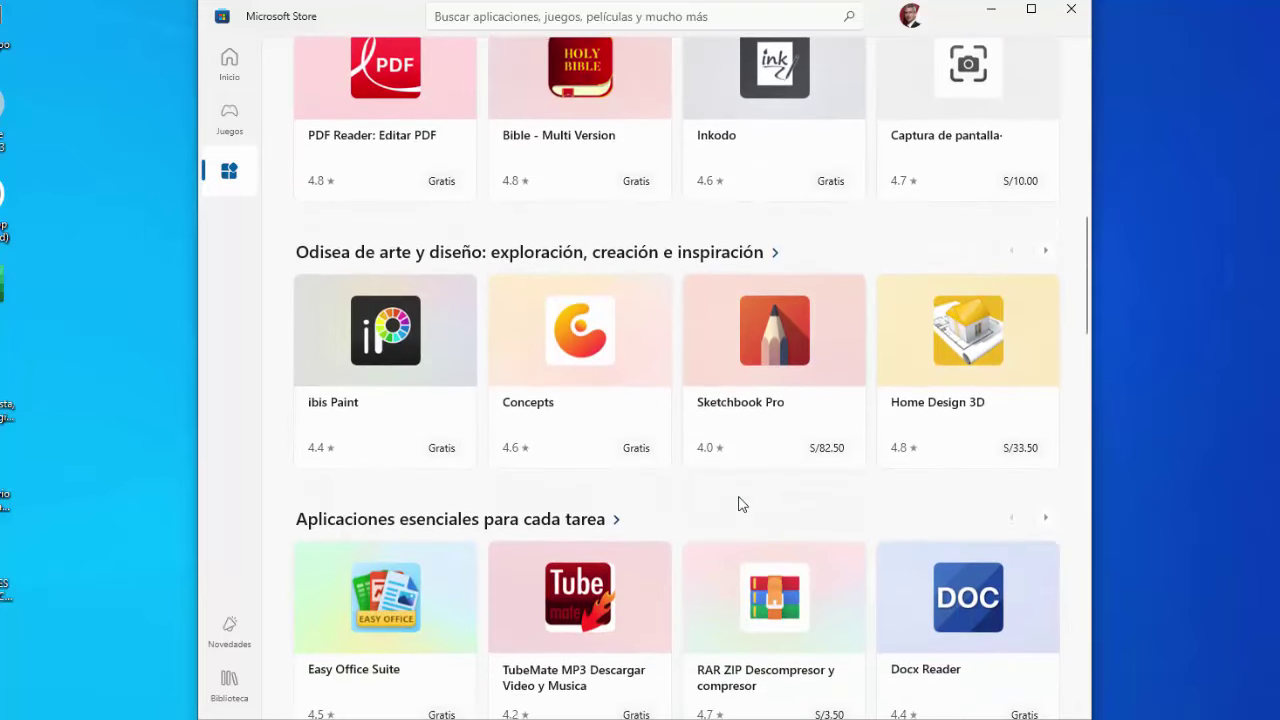
{"action": "scroll", "coordinate": [738, 504], "scroll_direction": "down", "scroll_amount": 7}
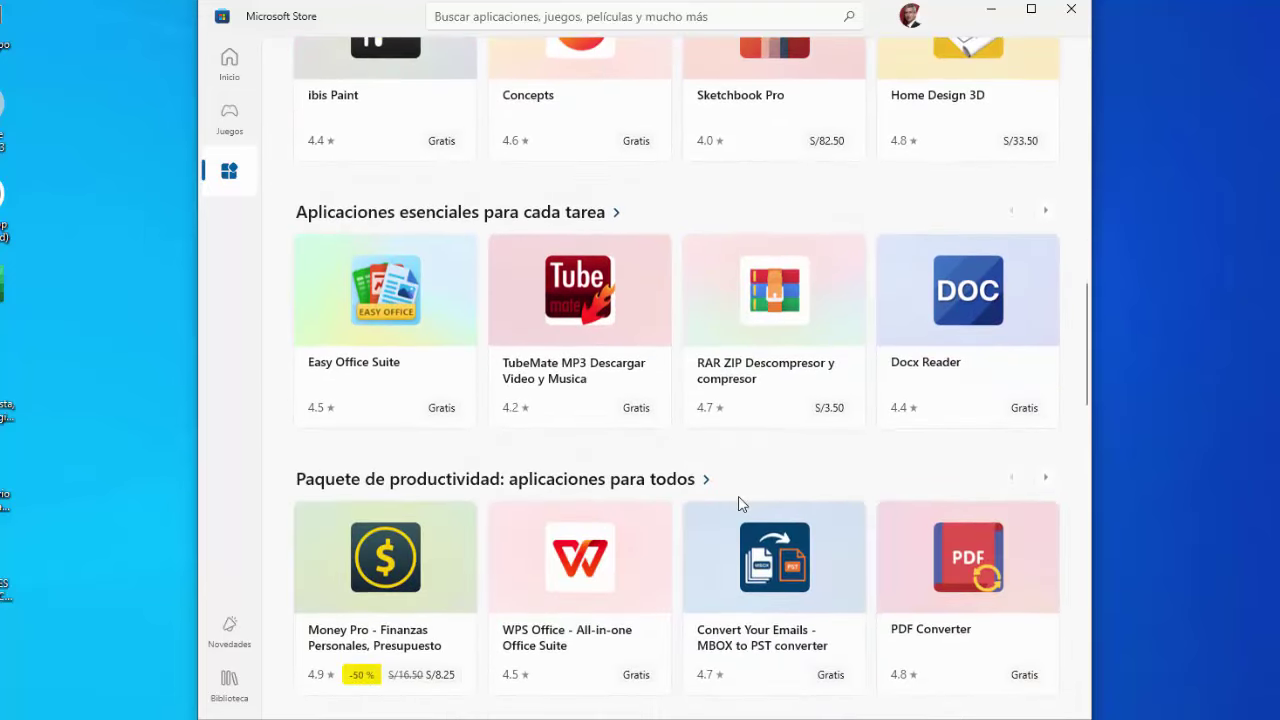
{"action": "scroll", "coordinate": [740, 503], "scroll_direction": "up", "scroll_amount": 15}
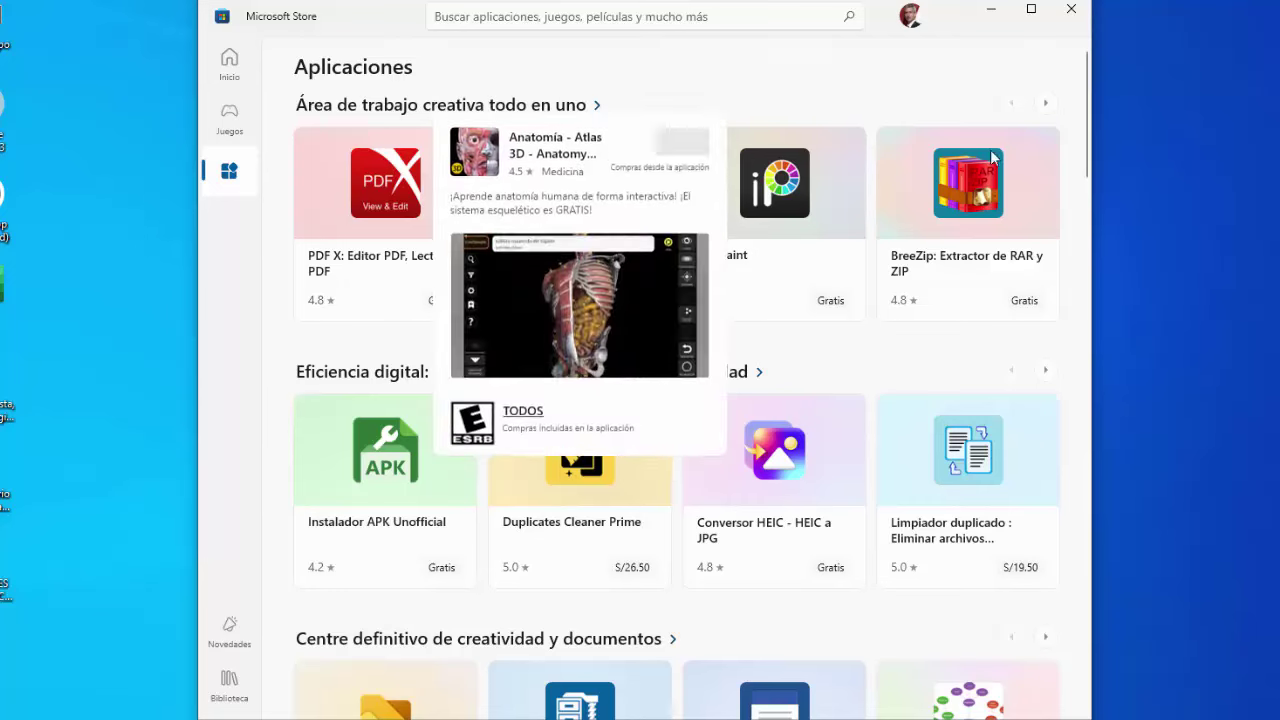
Search the store for "avg" and open the AVG AntiVirus Free page
{"action": "left_click", "coordinate": [455, 12]}
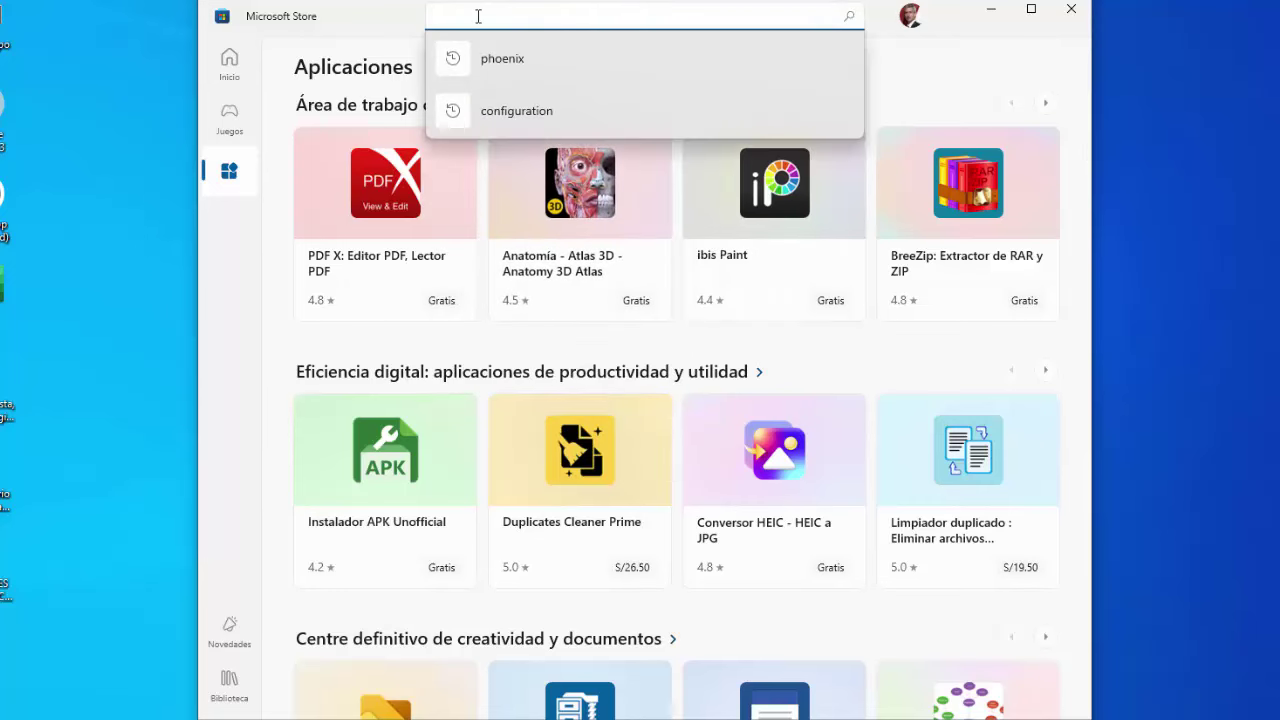
{"action": "left_click", "coordinate": [1187, 84]}
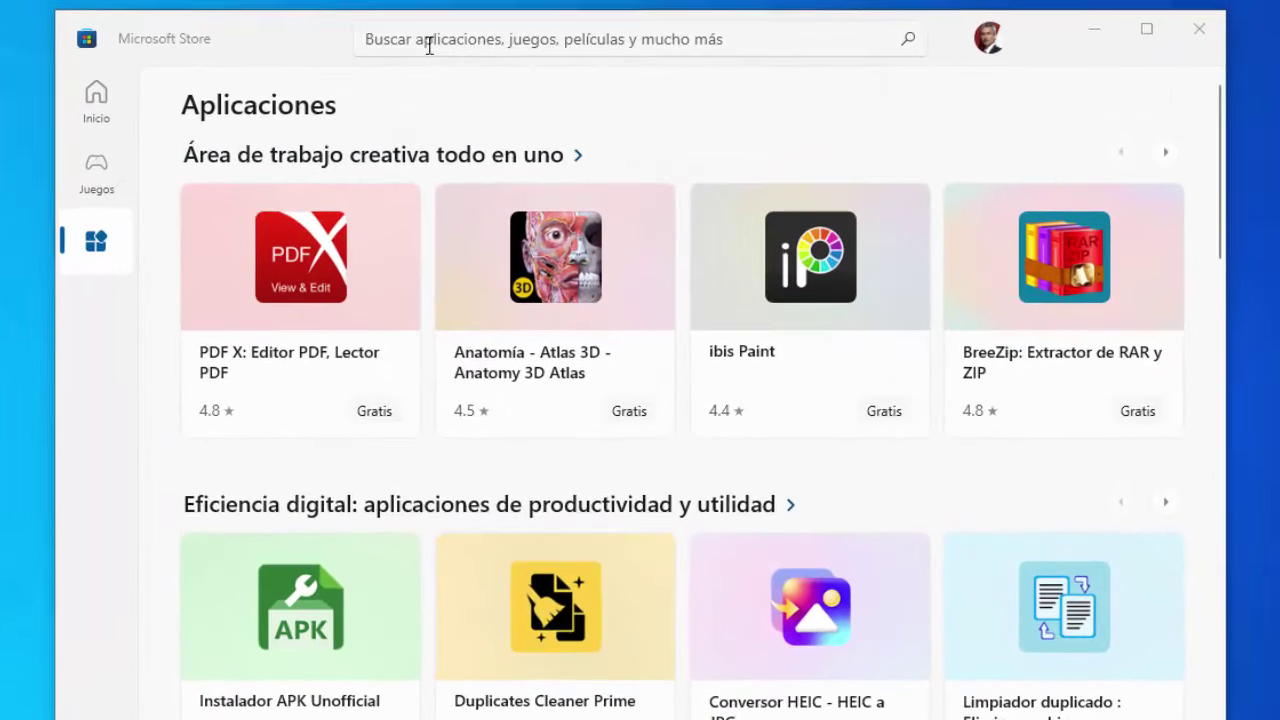
{"action": "left_click", "coordinate": [477, 16]}
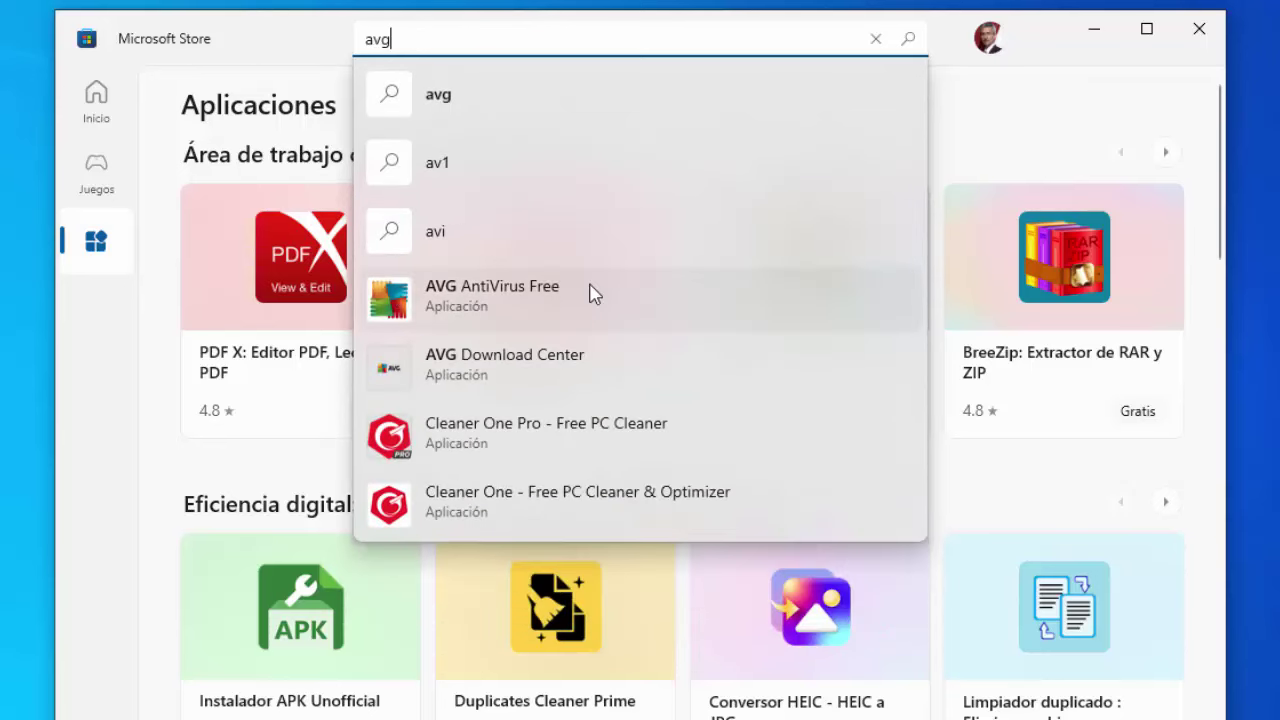
{"action": "left_click", "coordinate": [447, 312]}
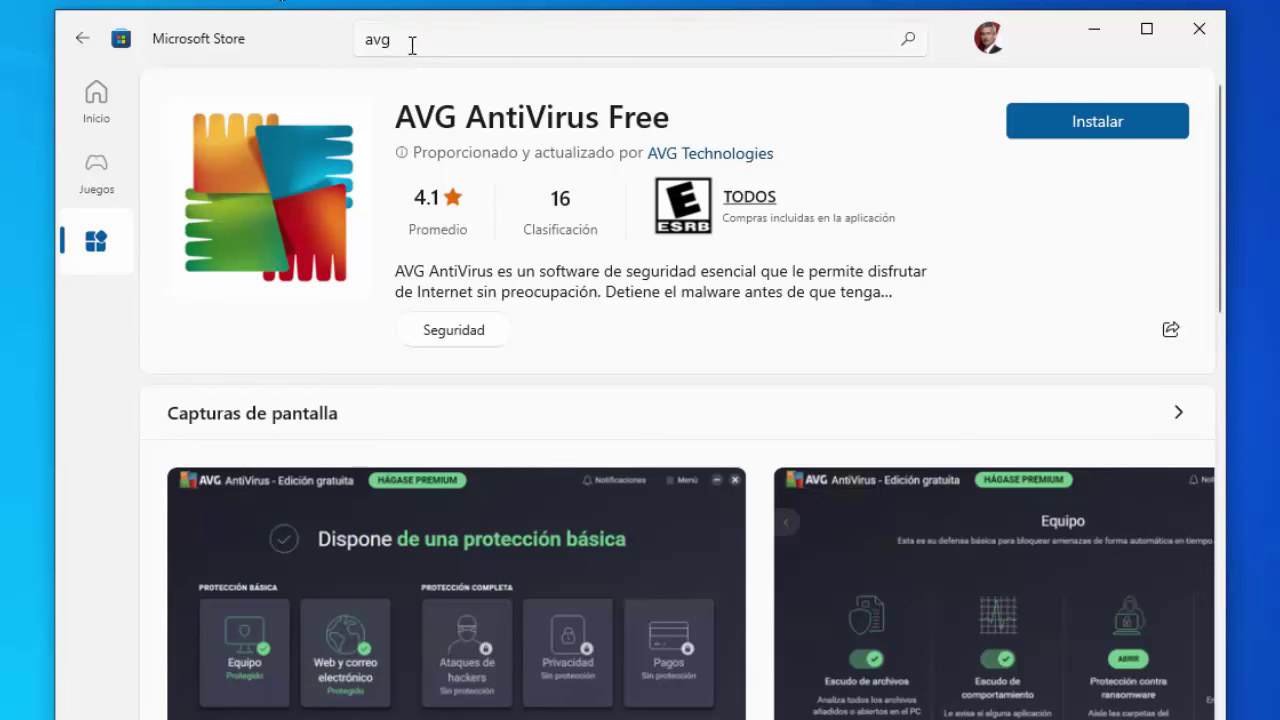
Replace the store search text with "grabar p" to look for screen recording apps
{"action": "left_click", "coordinate": [372, 39]}
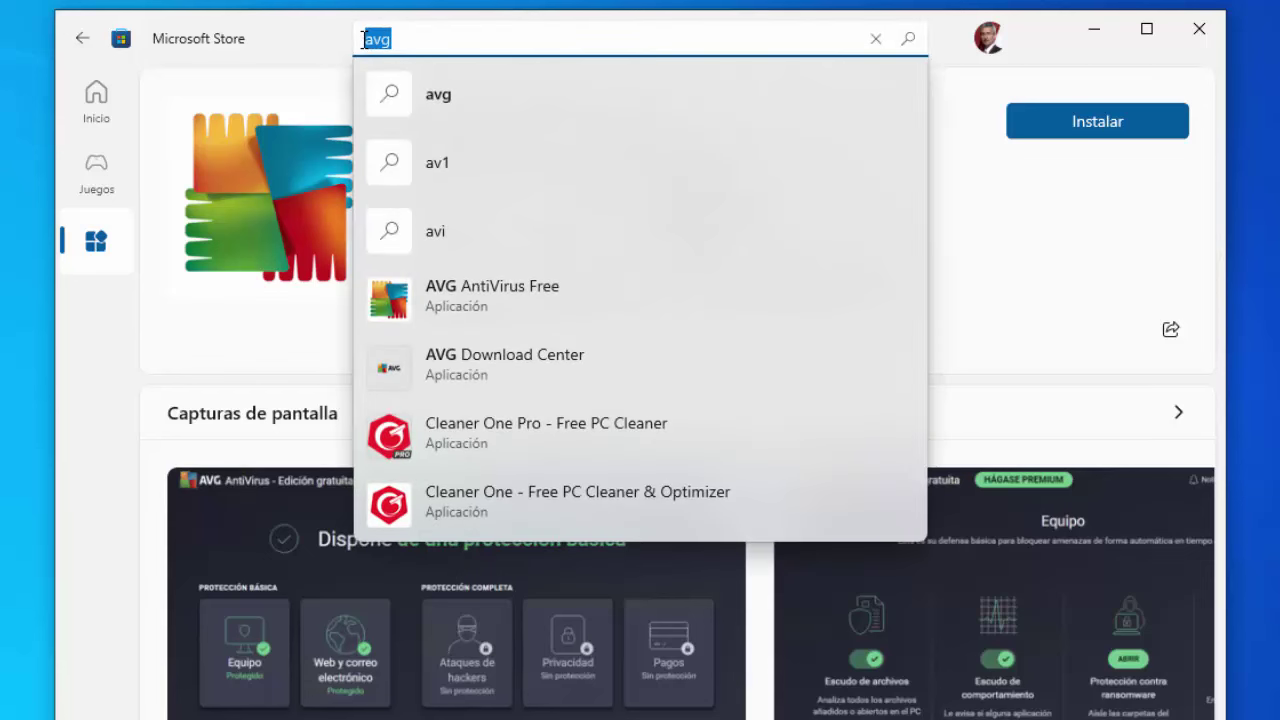
{"action": "key", "text": "BackSpace"}
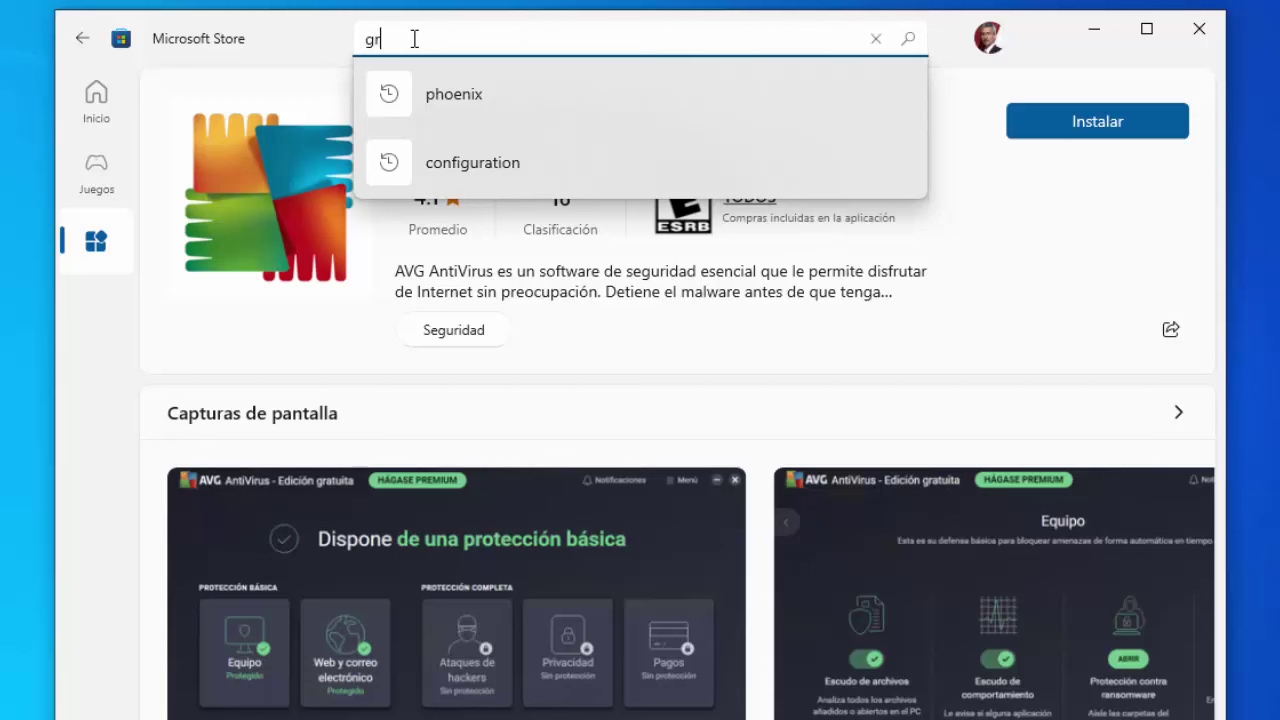
{"action": "type", "text": "grabar p"}
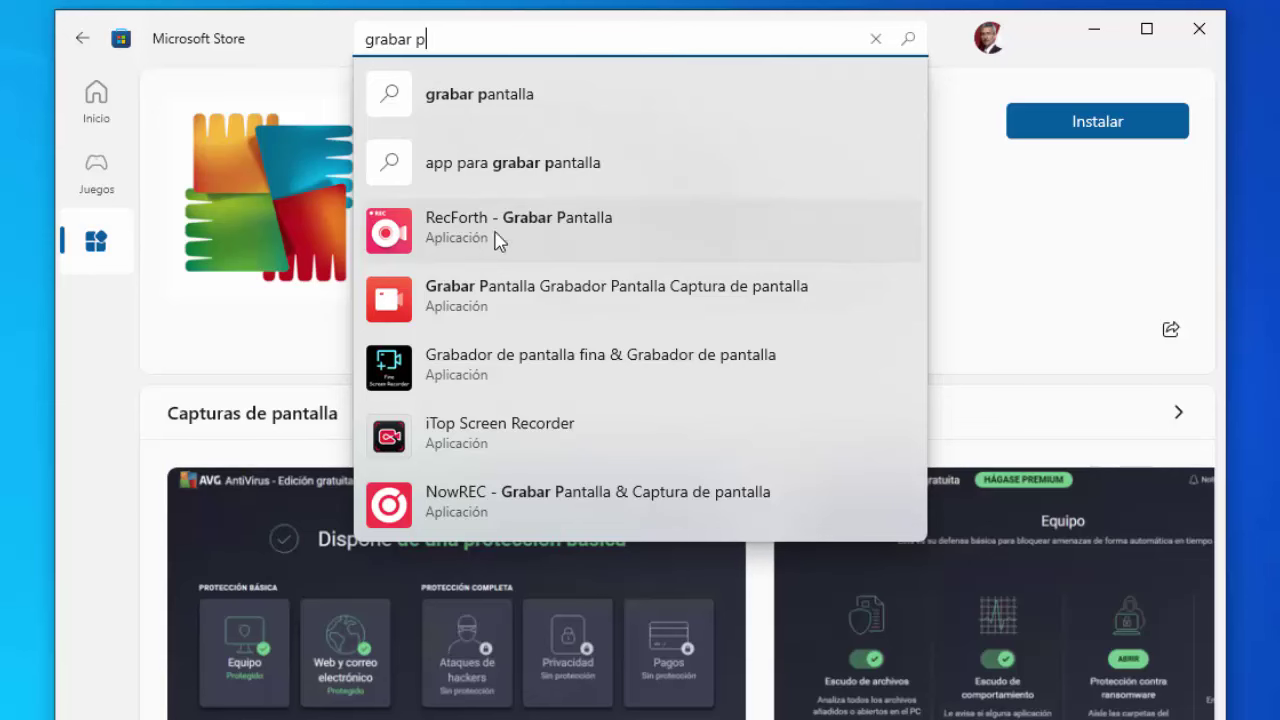
Open the "RecForth - Grabar Pantalla" page from the suggestions, install the app and launch it
{"action": "left_click", "coordinate": [455, 234]}
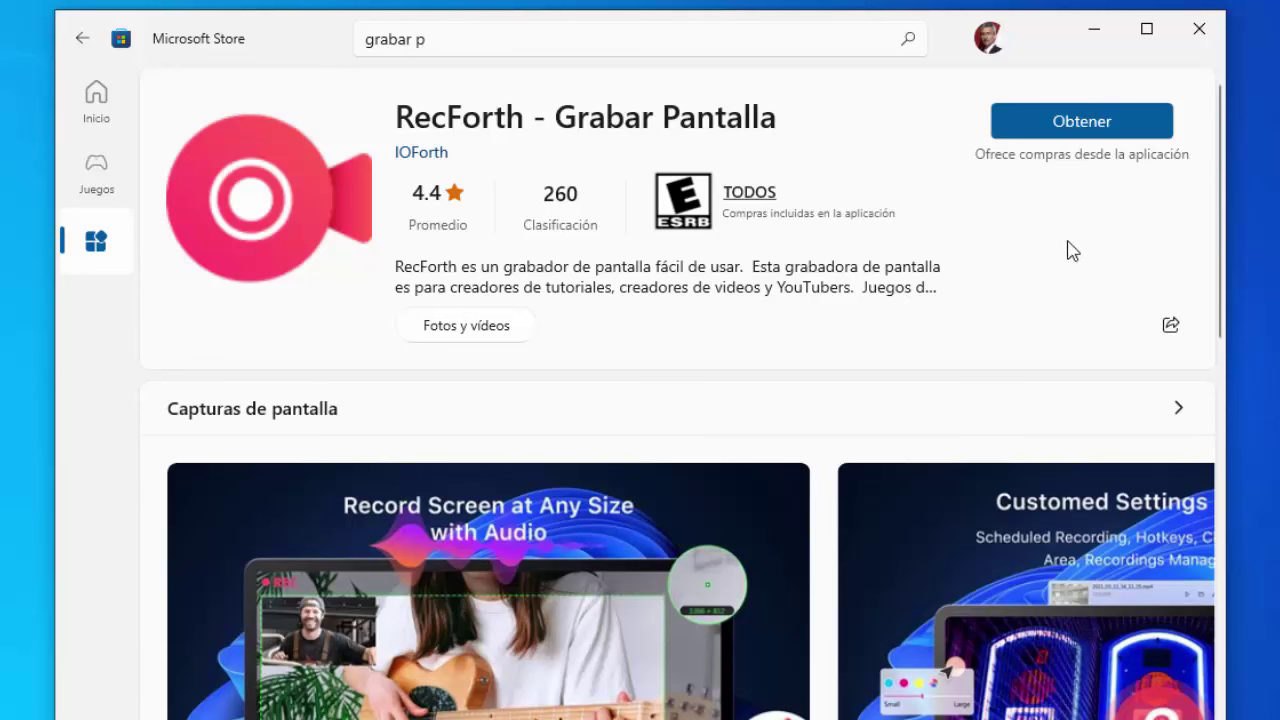
{"action": "left_click", "coordinate": [1080, 123]}
{"action": "left_click", "coordinate": [1071, 125]}
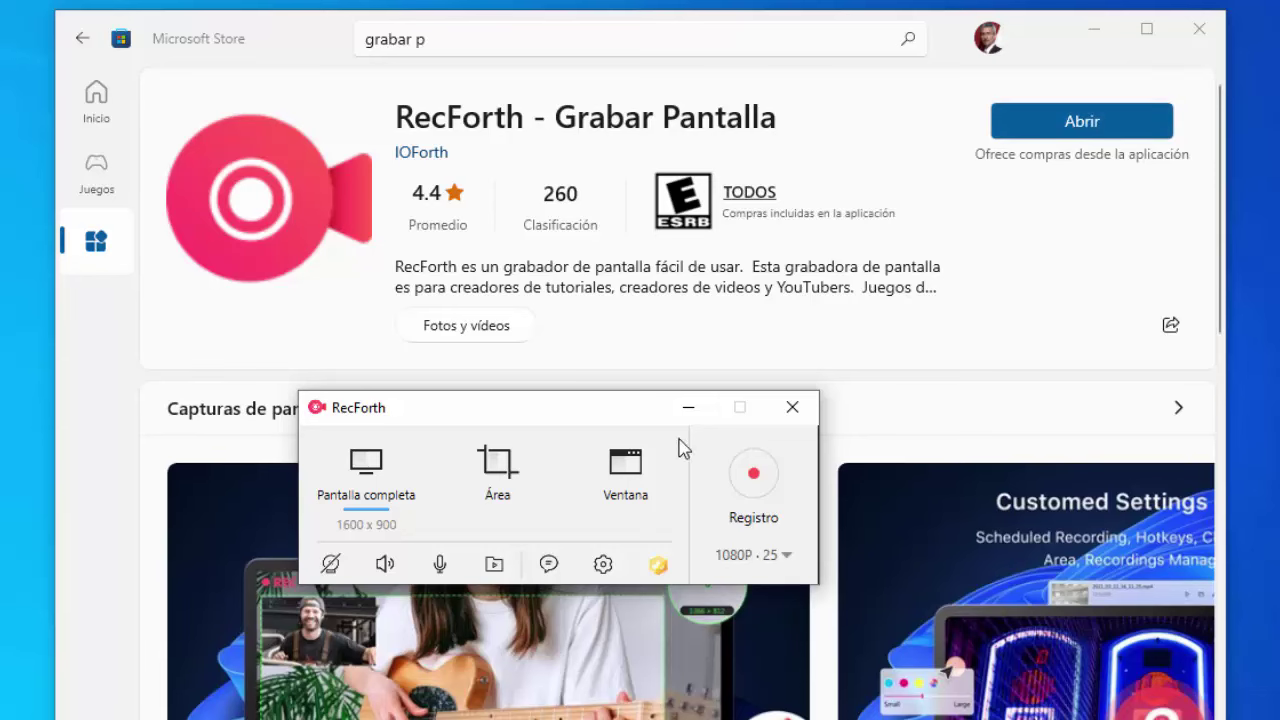
Move the RecForth recorder window aside to the lower-left part of the desktop and start a screen recording
{"action": "left_click", "coordinate": [503, 460]}
{"action": "left_click_drag", "start_coordinate": [165, 490], "coordinate": [169, 678]}
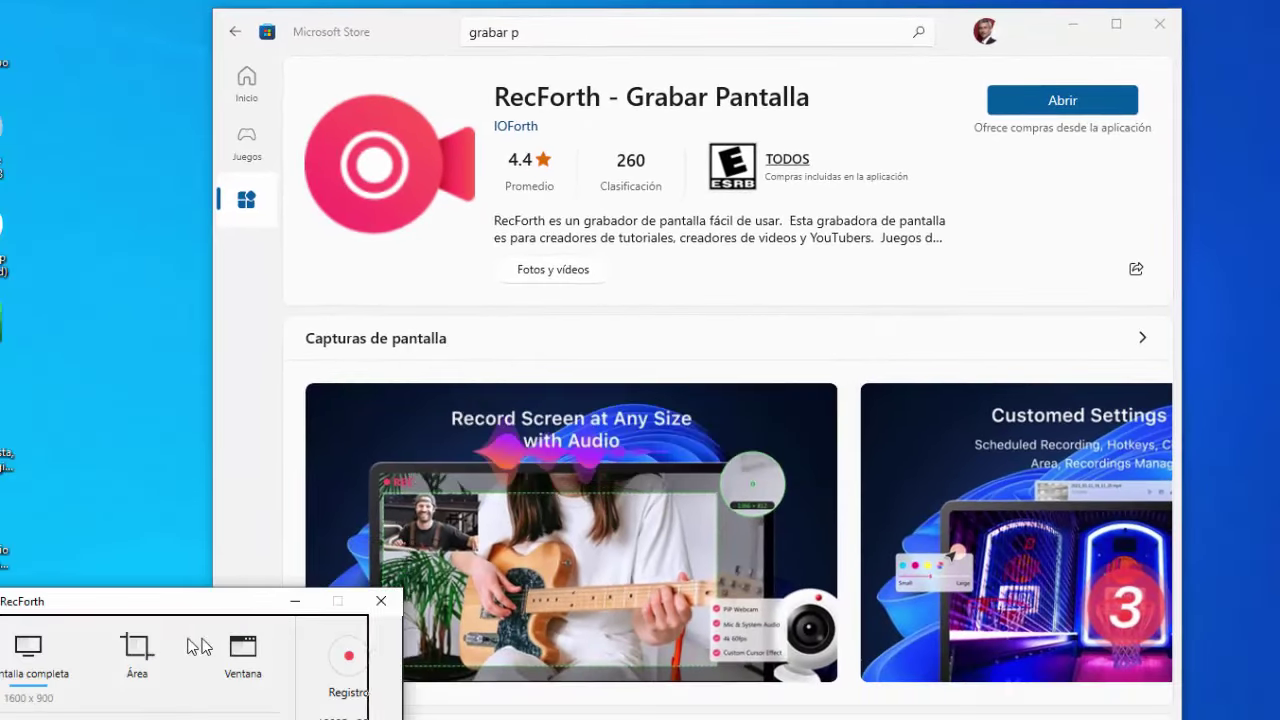
{"action": "left_click_drag", "start_coordinate": [237, 612], "coordinate": [159, 631]}
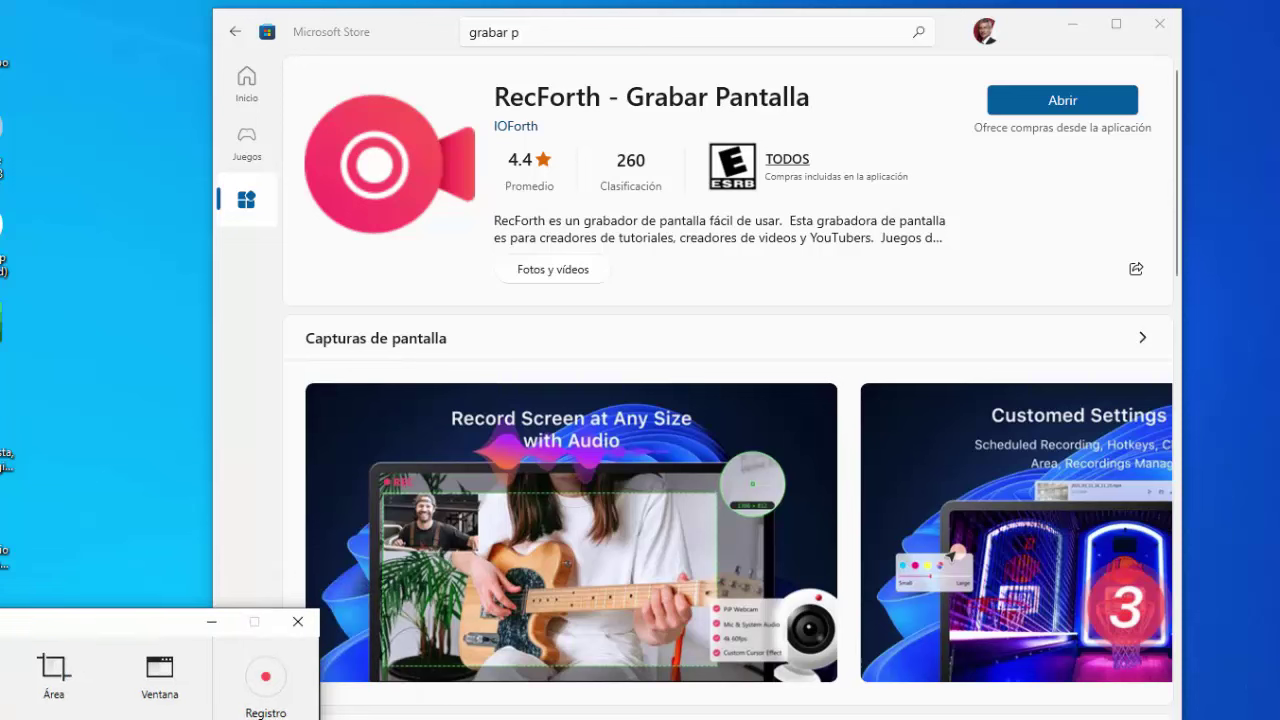
{"action": "left_click", "coordinate": [285, 679]}
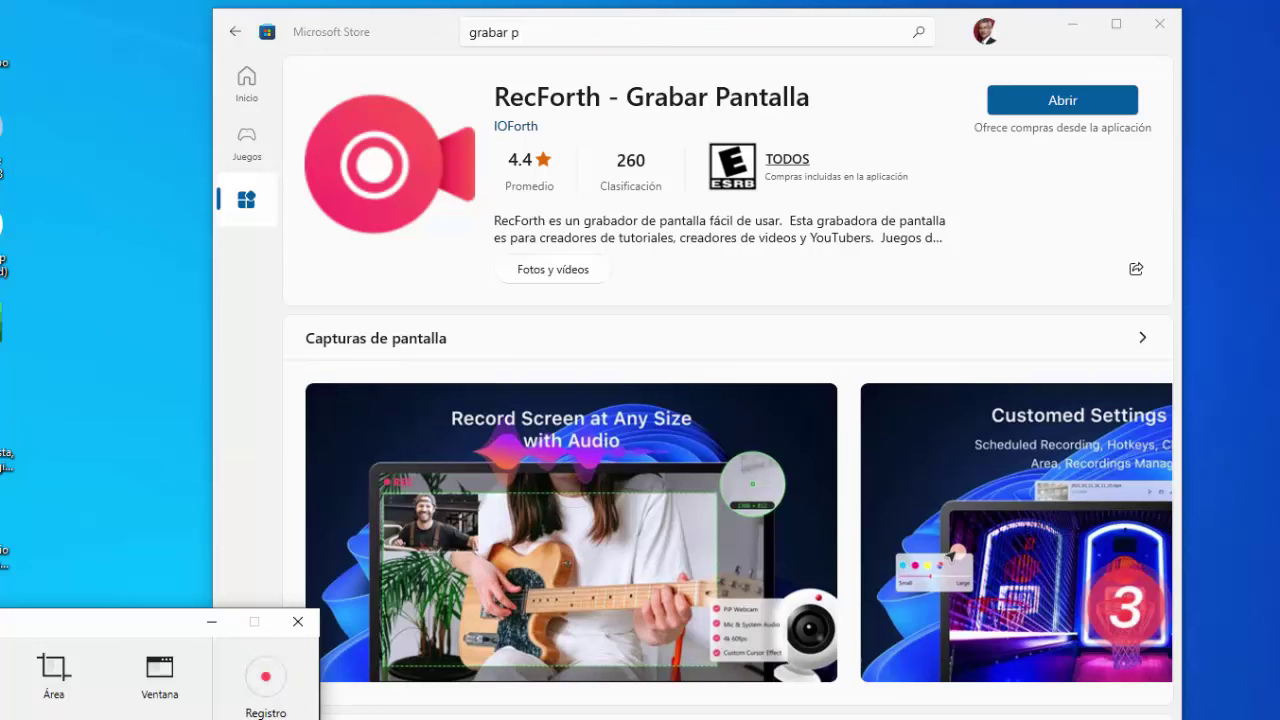
Close the RecForth recorder and review its store page, from the description and ratings down to the related apps
{"action": "left_click", "coordinate": [297, 625]}
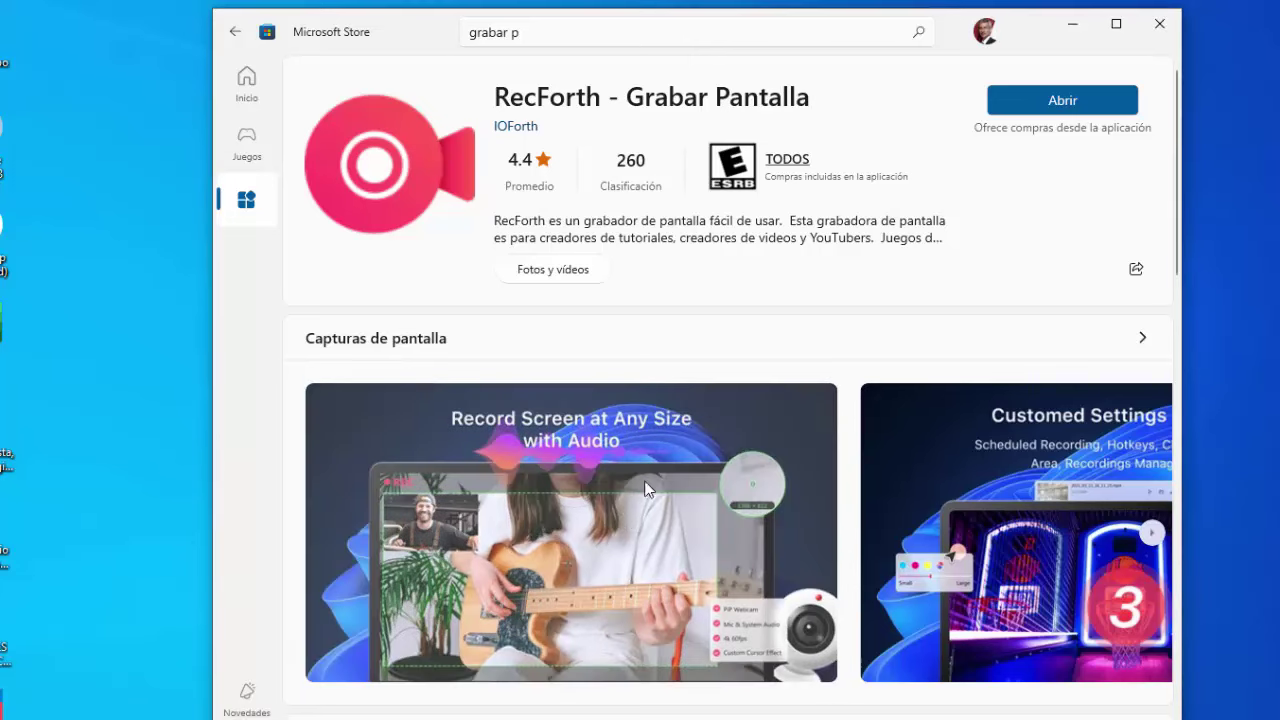
{"action": "scroll", "coordinate": [561, 538], "scroll_direction": "down", "scroll_amount": 3}
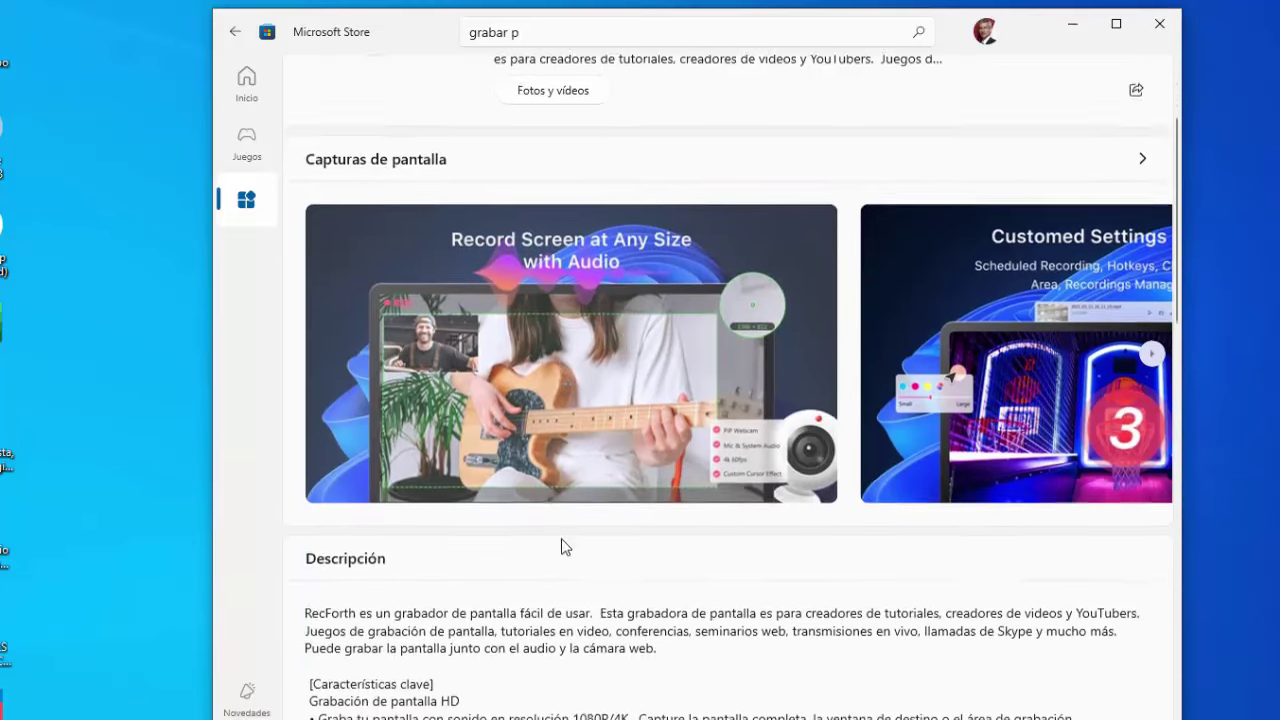
{"action": "scroll", "coordinate": [560, 495], "scroll_direction": "down", "scroll_amount": 4}
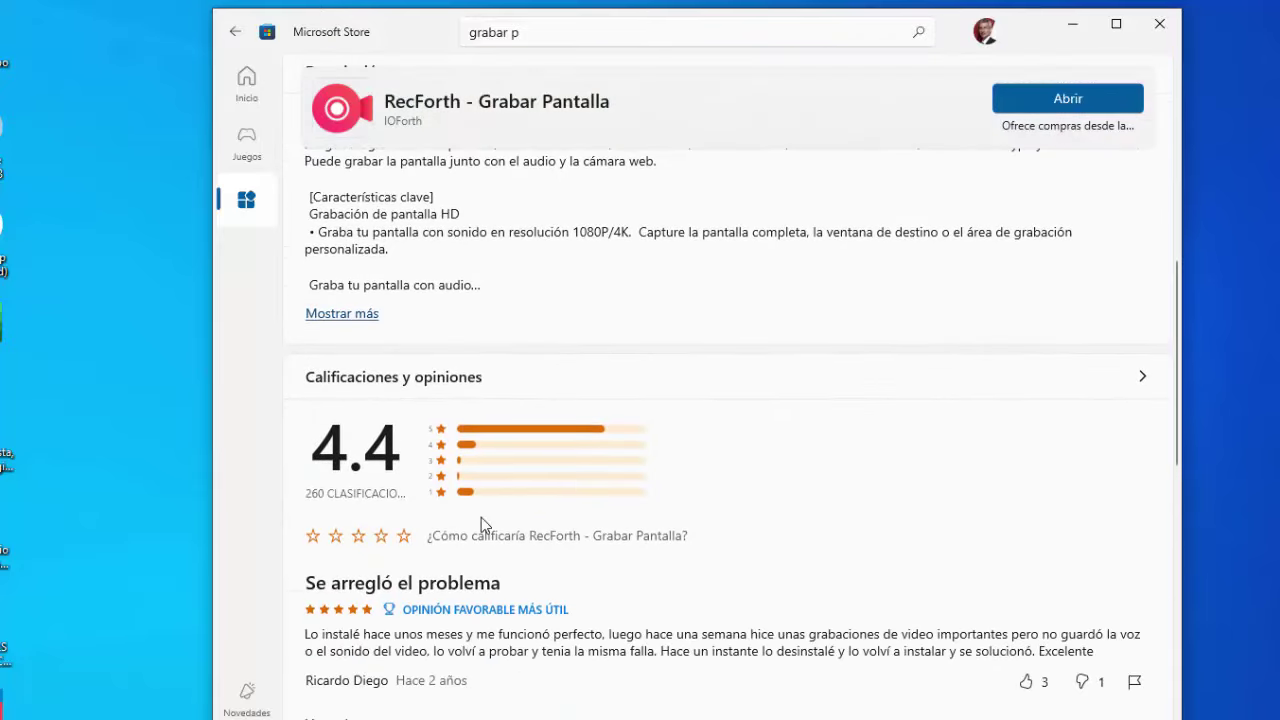
{"action": "scroll", "coordinate": [774, 537], "scroll_direction": "down", "scroll_amount": 2}
{"action": "scroll", "coordinate": [774, 537], "scroll_direction": "down", "scroll_amount": 1}
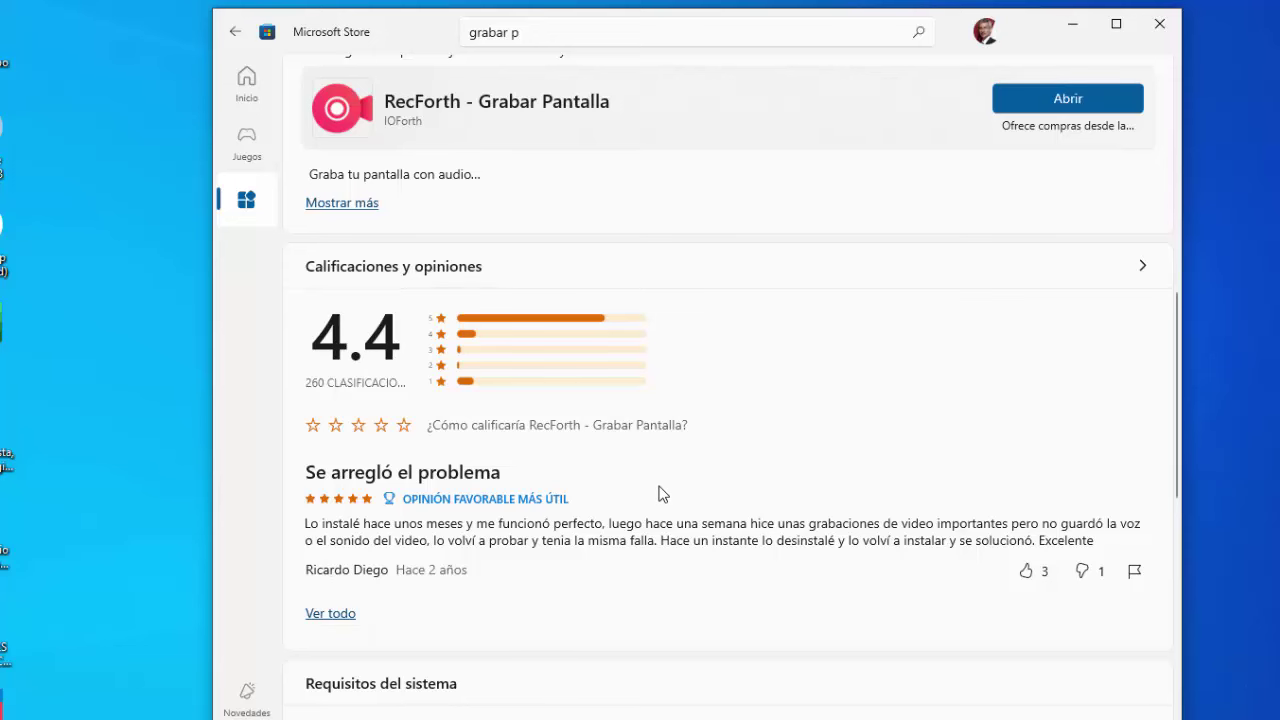
{"action": "scroll", "coordinate": [660, 494], "scroll_direction": "down", "scroll_amount": 2}
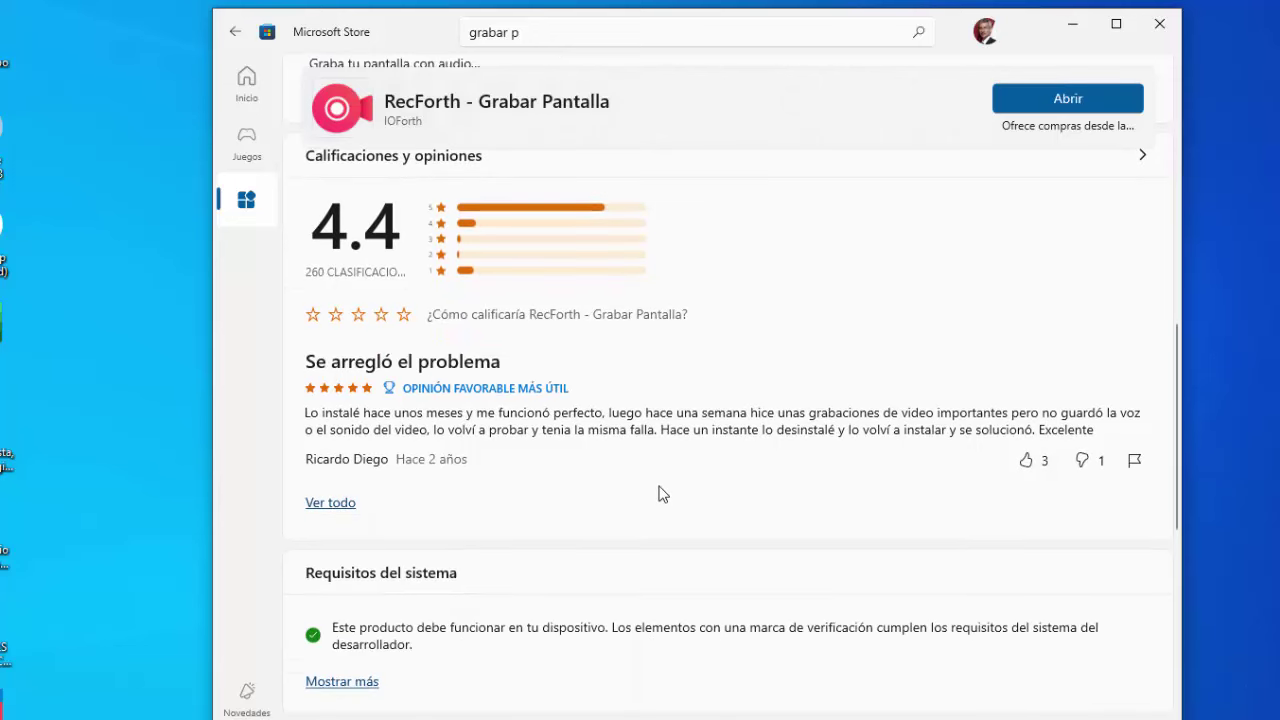
{"action": "scroll", "coordinate": [657, 494], "scroll_direction": "down", "scroll_amount": 5}
{"action": "scroll", "coordinate": [590, 515], "scroll_direction": "down", "scroll_amount": 3}
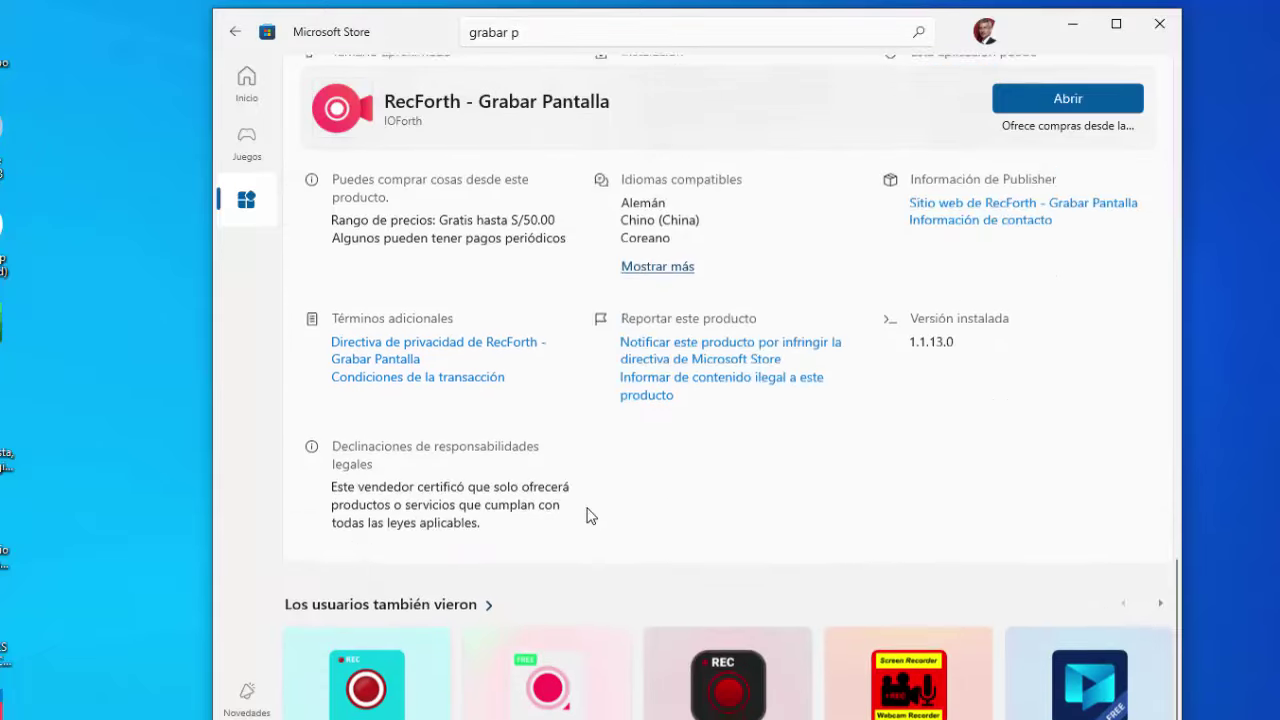
{"action": "scroll", "coordinate": [590, 515], "scroll_direction": "down", "scroll_amount": 1}
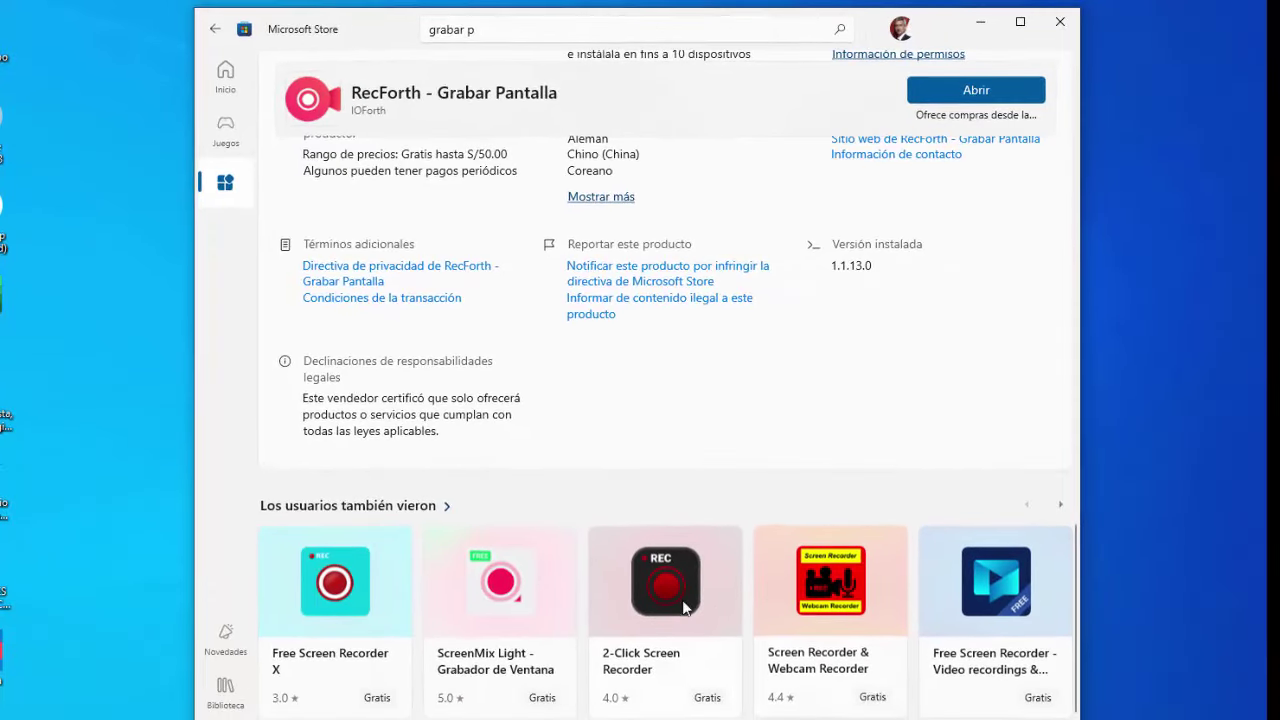
Open the 2-Click Screen Recorder page from the related apps and review its description, ratings, features and system requirements
{"action": "left_click", "coordinate": [672, 595]}
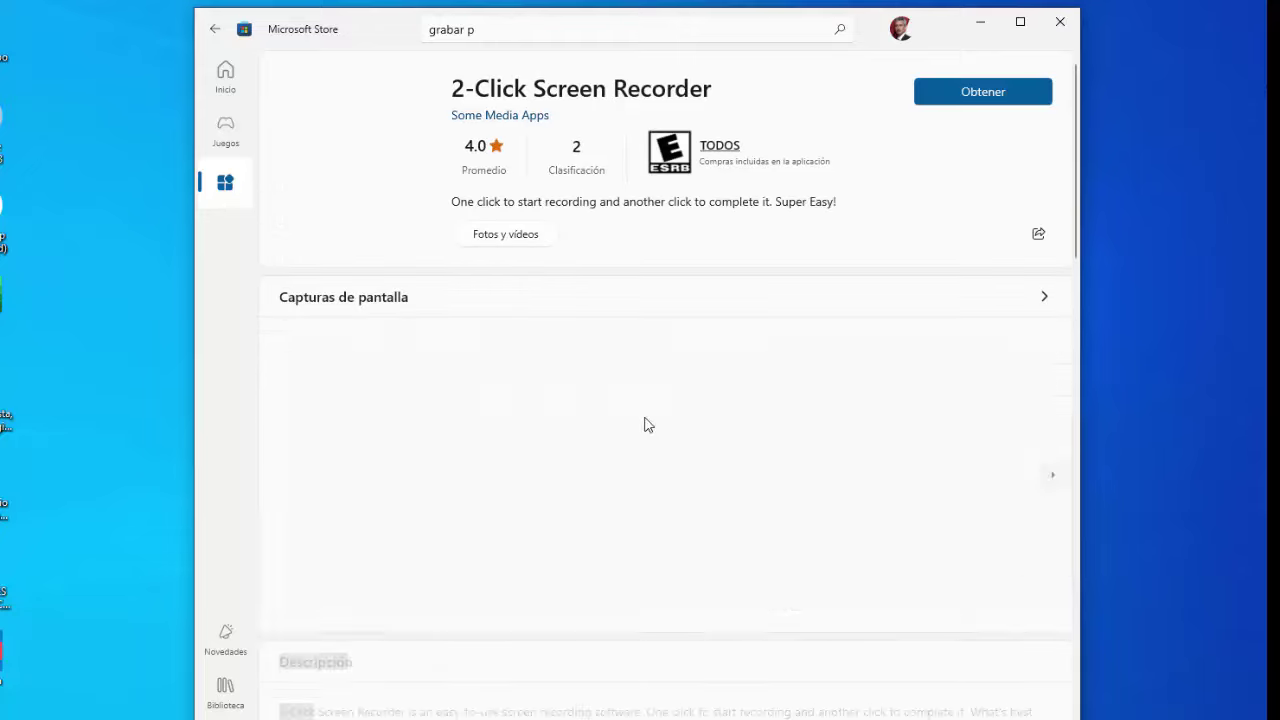
{"action": "scroll", "coordinate": [640, 420], "scroll_direction": "down", "scroll_amount": 5}
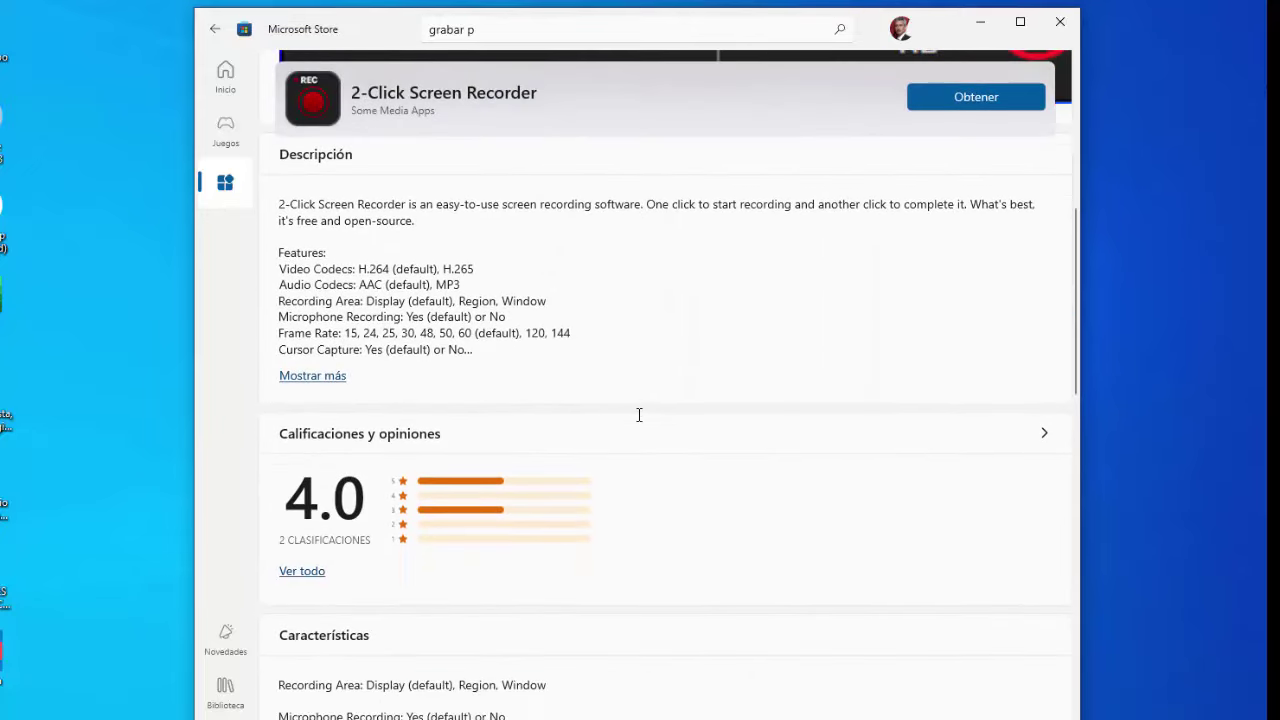
{"action": "scroll", "coordinate": [639, 414], "scroll_direction": "down", "scroll_amount": 2}
{"action": "scroll", "coordinate": [641, 422], "scroll_direction": "down", "scroll_amount": 2}
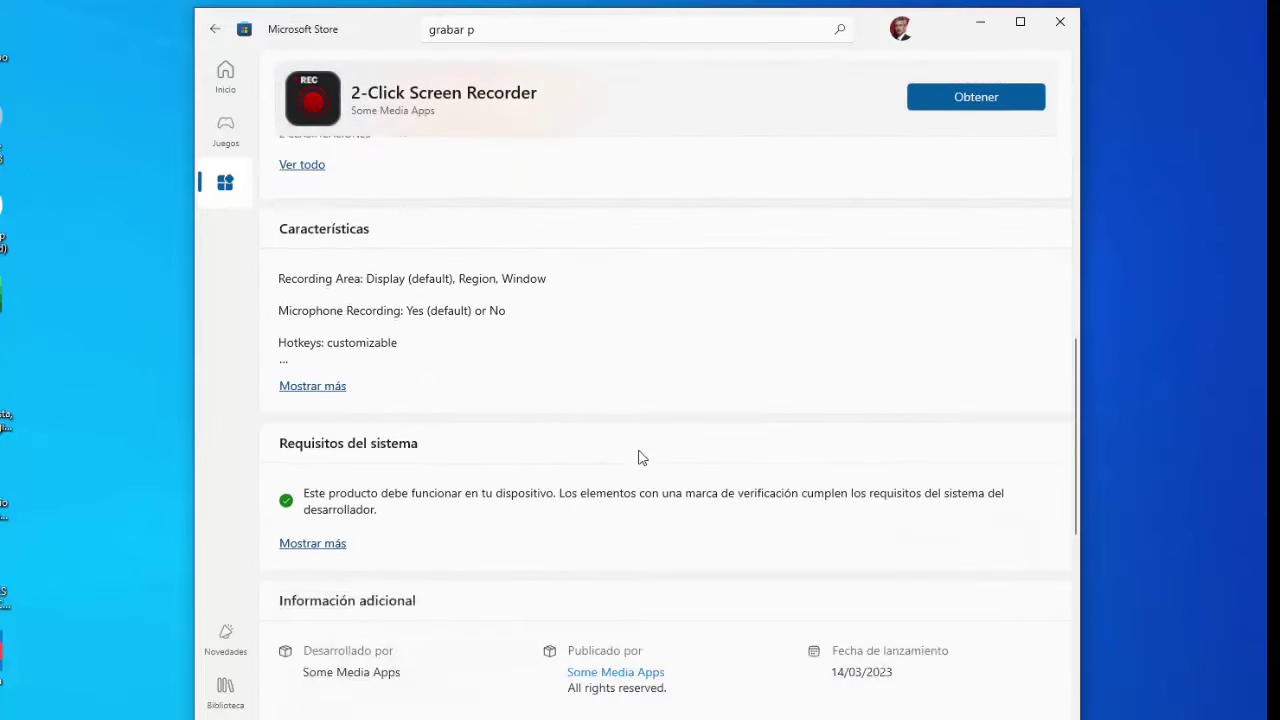
{"action": "scroll", "coordinate": [641, 457], "scroll_direction": "up", "scroll_amount": 6}
{"action": "scroll", "coordinate": [642, 455], "scroll_direction": "up", "scroll_amount": 4}
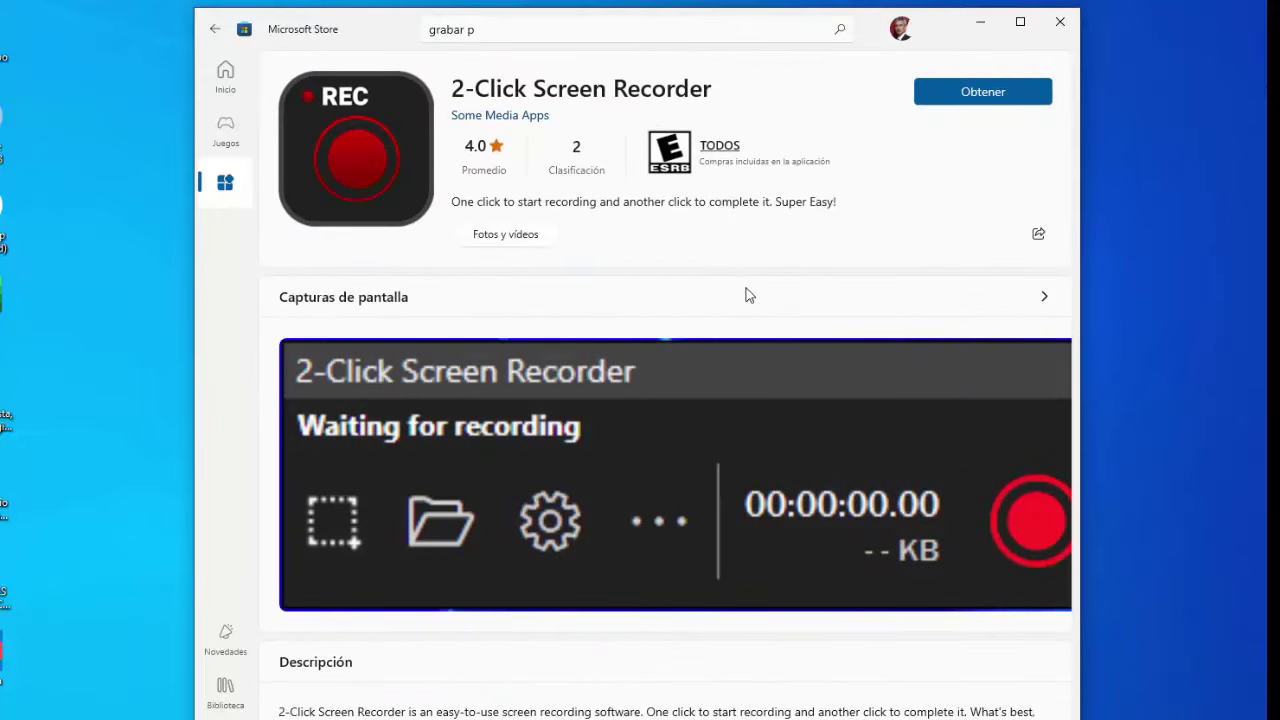
Replace the store search text with "photo" and open the suggested Adobe Photoshop page
{"action": "left_click", "coordinate": [423, 27]}
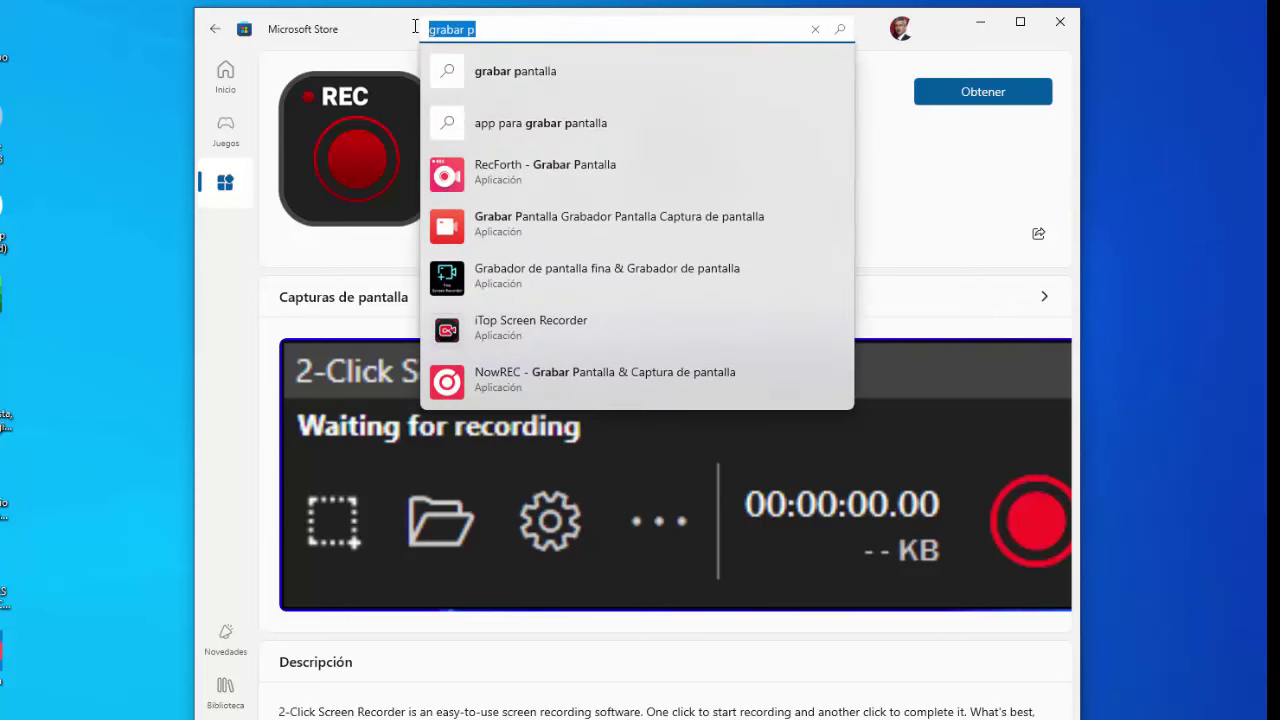
{"action": "type", "text": "photo"}
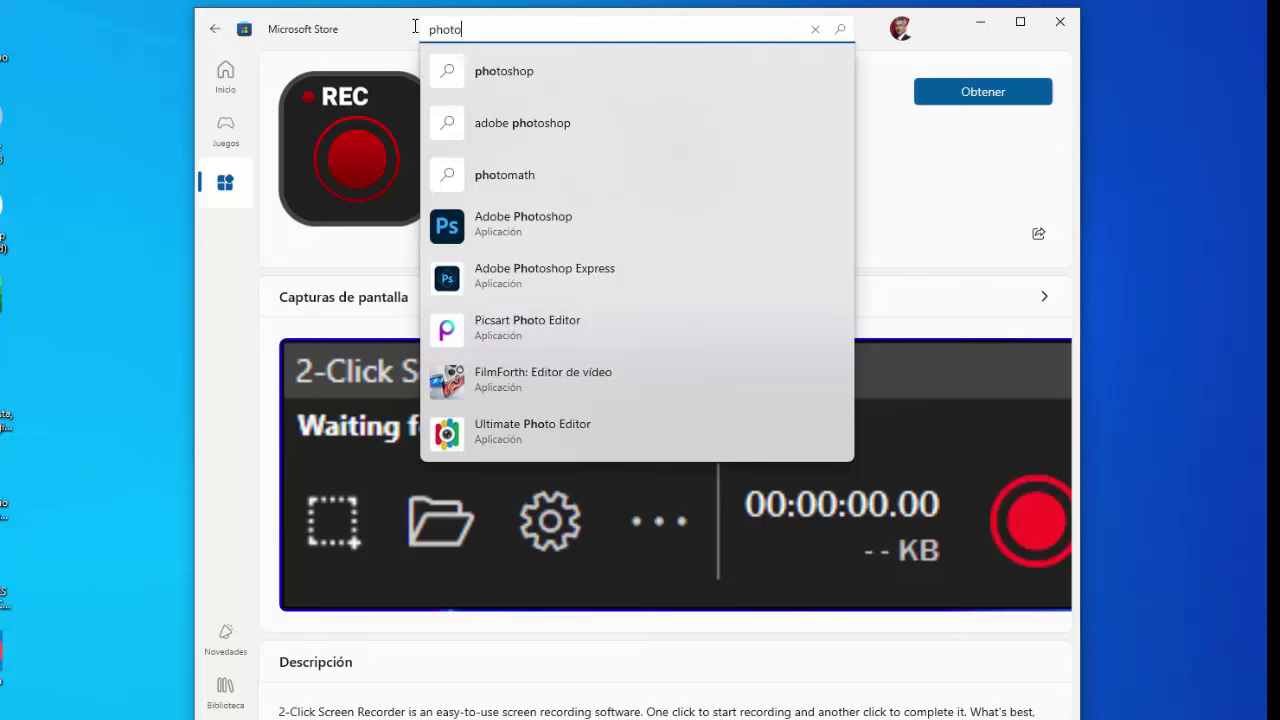
{"action": "left_click", "coordinate": [508, 218]}
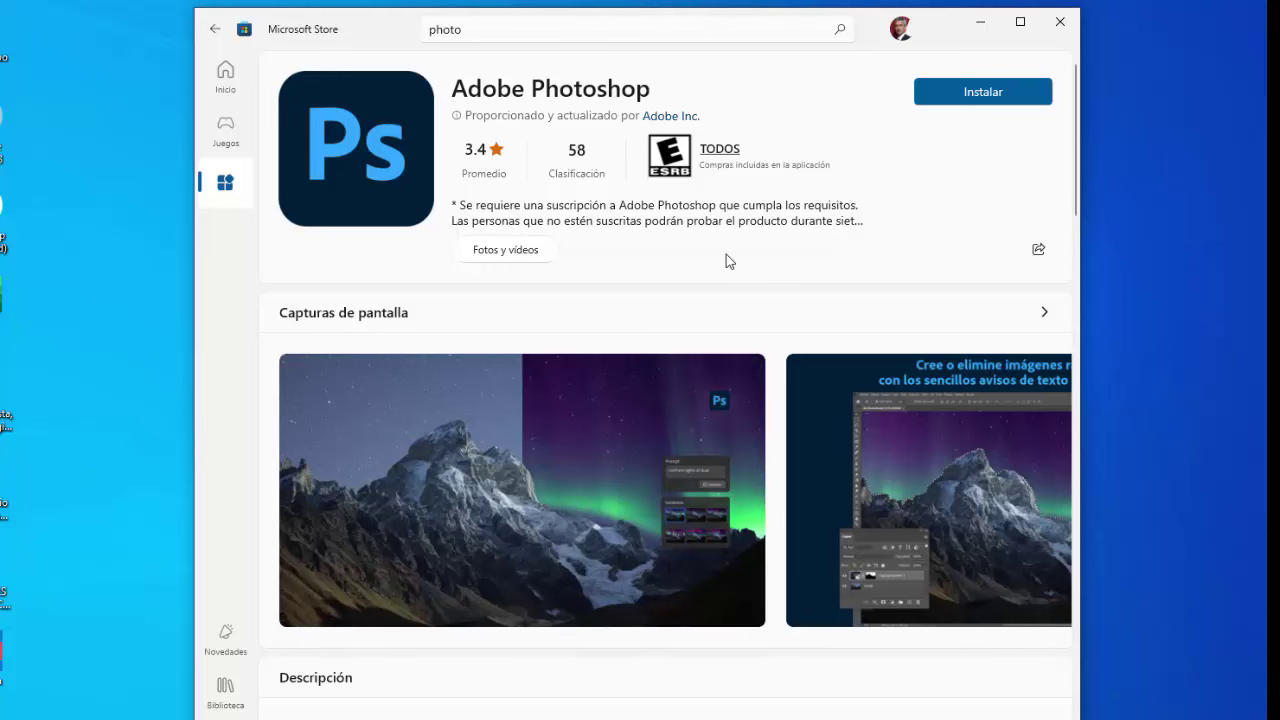
Search the store for "firefox" and open the suggested Mozilla Firefox page
{"action": "left_click", "coordinate": [454, 30]}
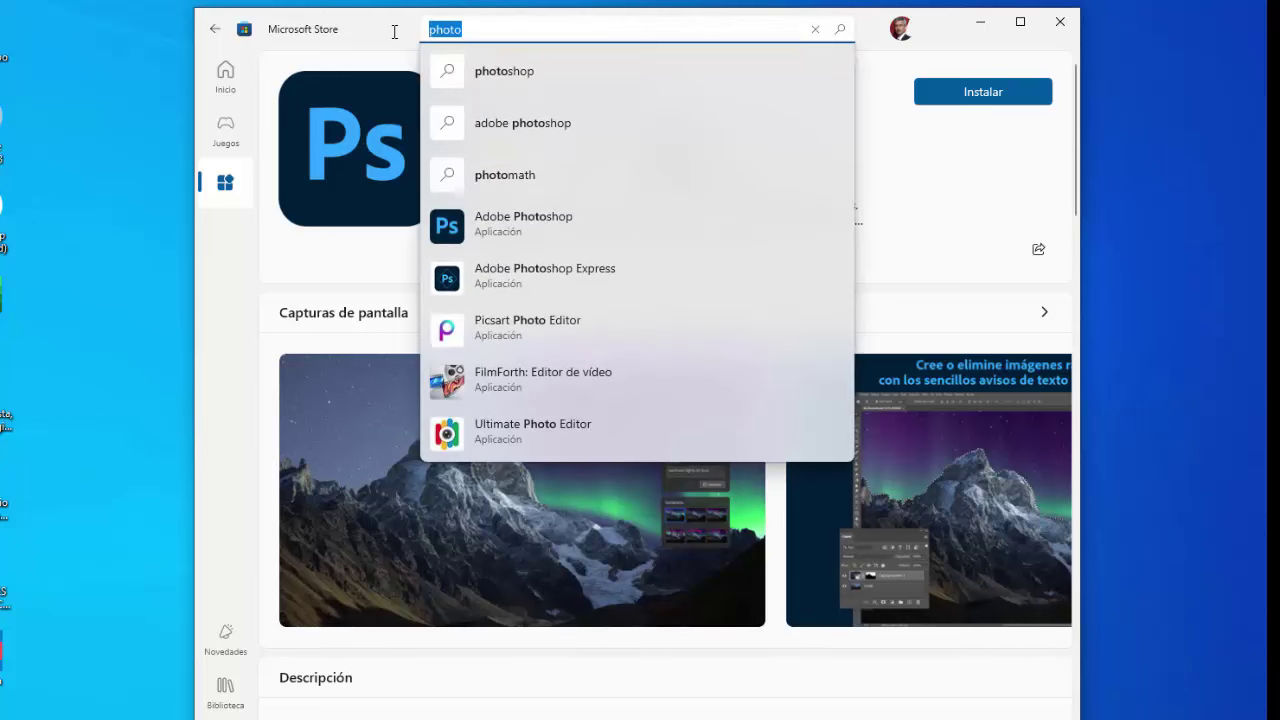
{"action": "type", "text": "firefo"}
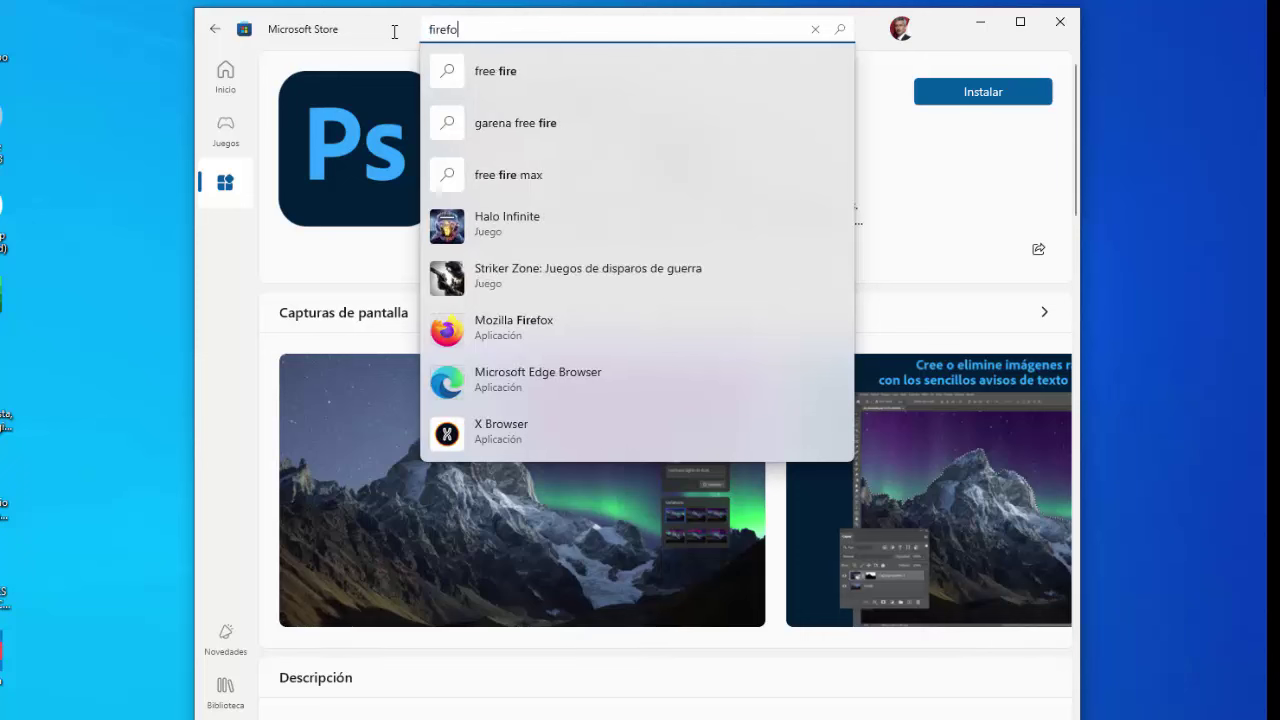
{"action": "type", "text": "x"}
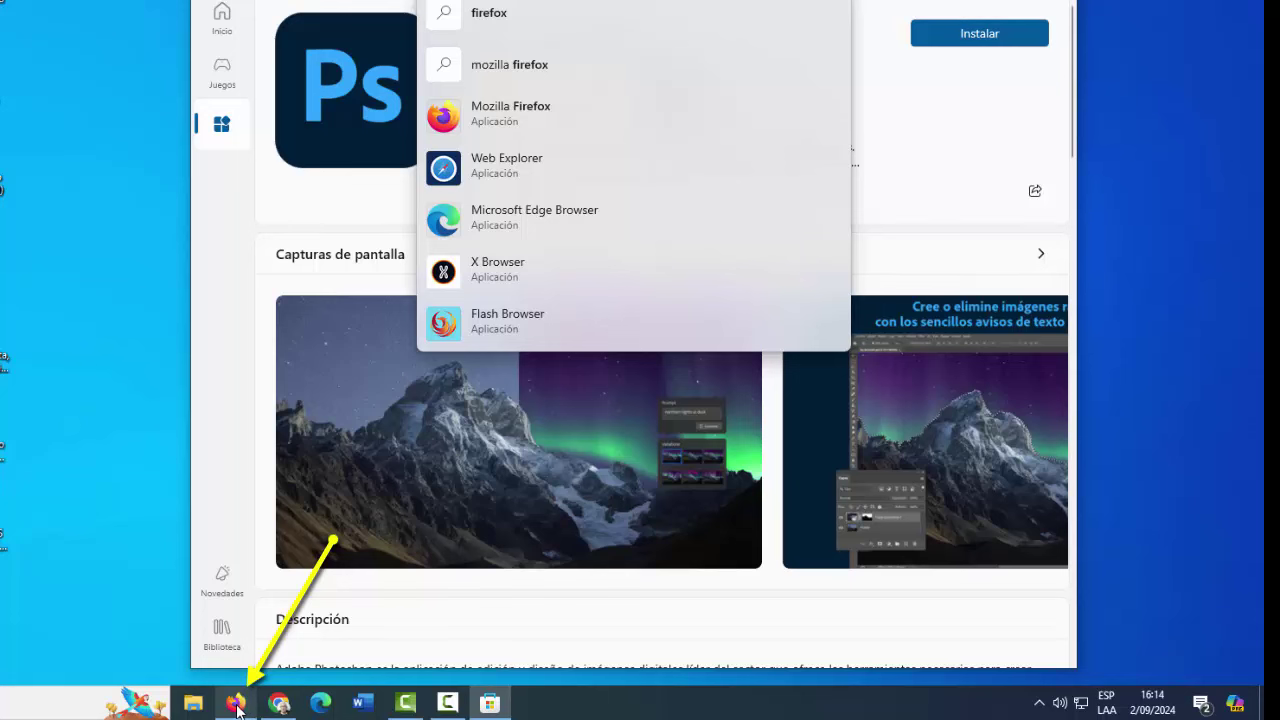
{"action": "mouse_move", "coordinate": [237, 707]}
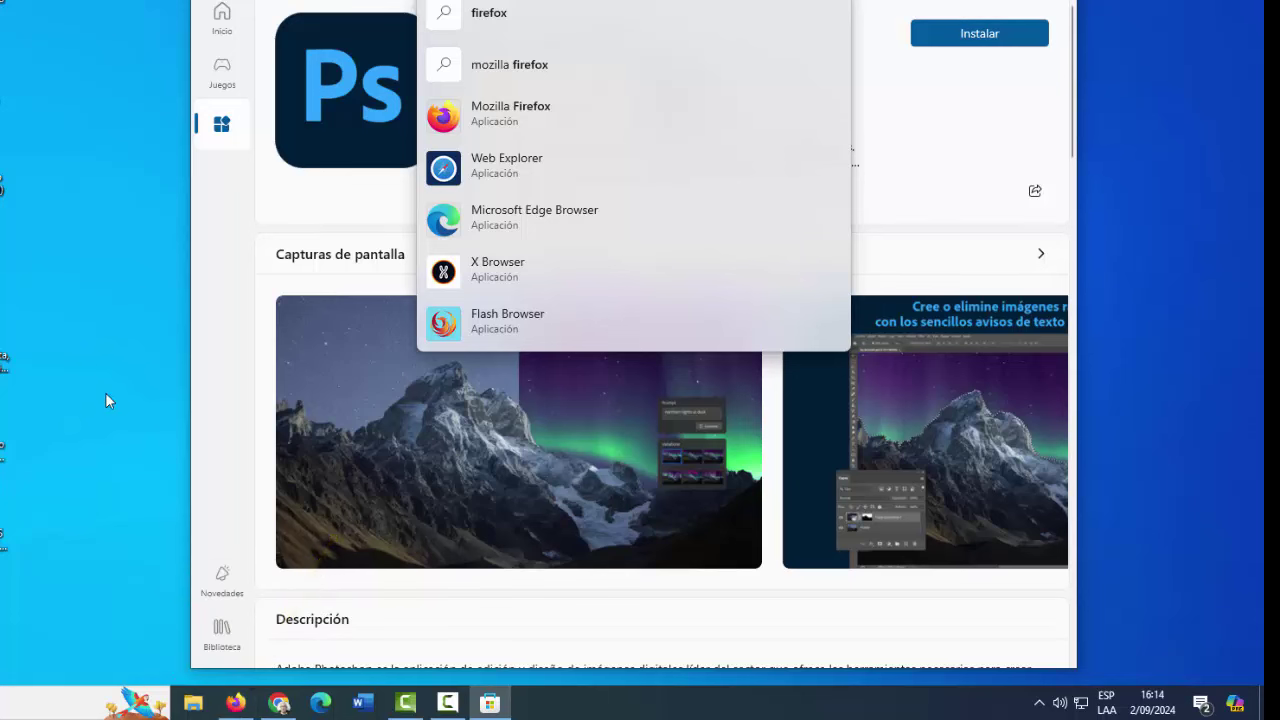
{"action": "left_click", "coordinate": [477, 119]}
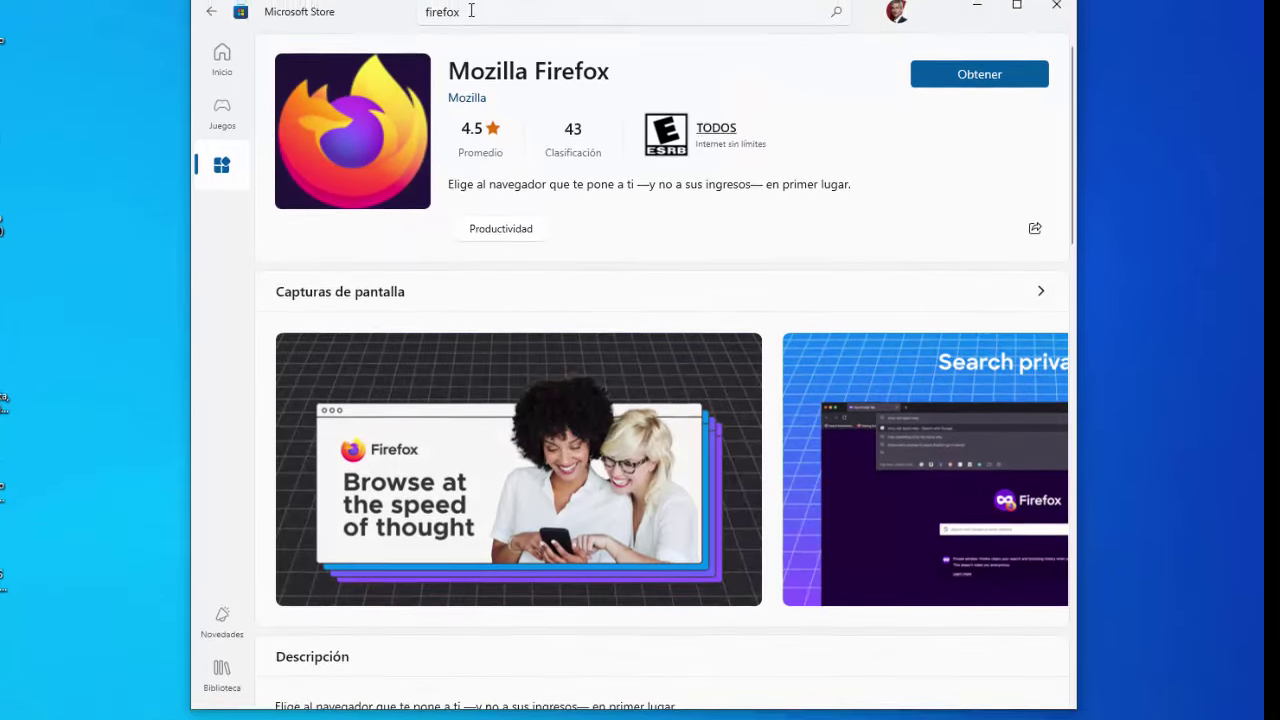
Search the store for "karafun" and look through the full results list
{"action": "left_click", "coordinate": [425, 29]}
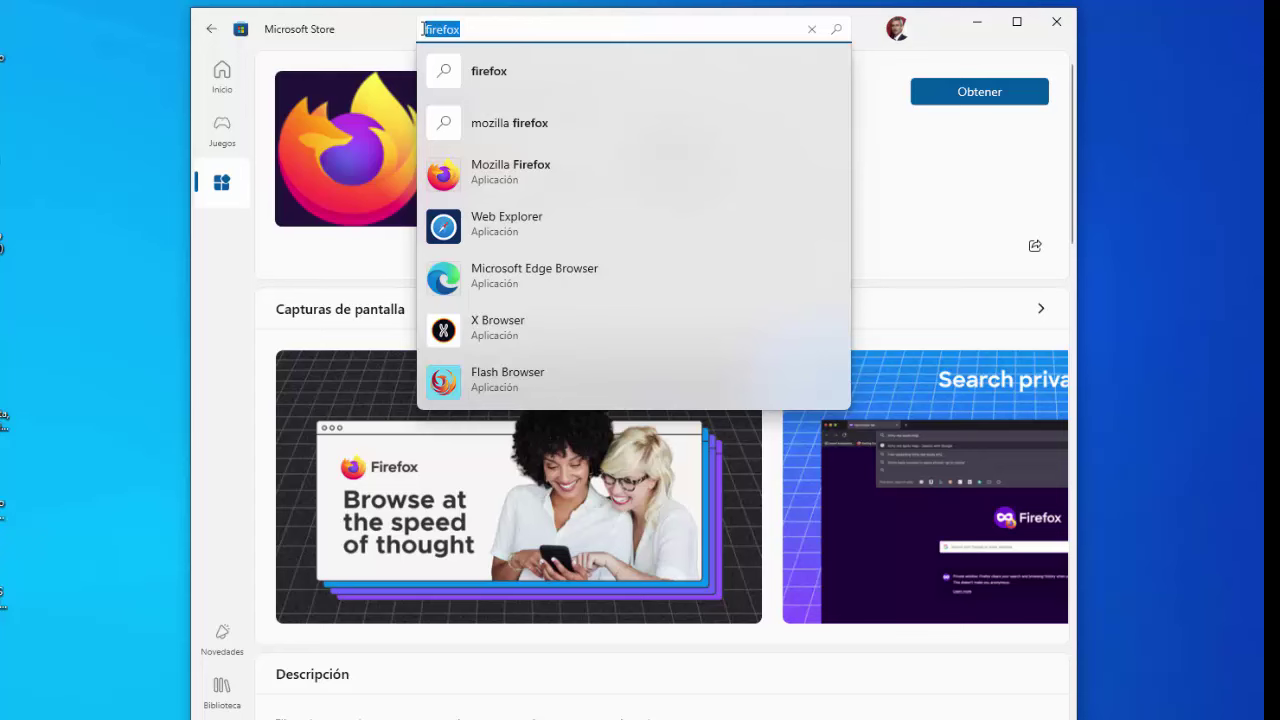
{"action": "type", "text": "karafun"}
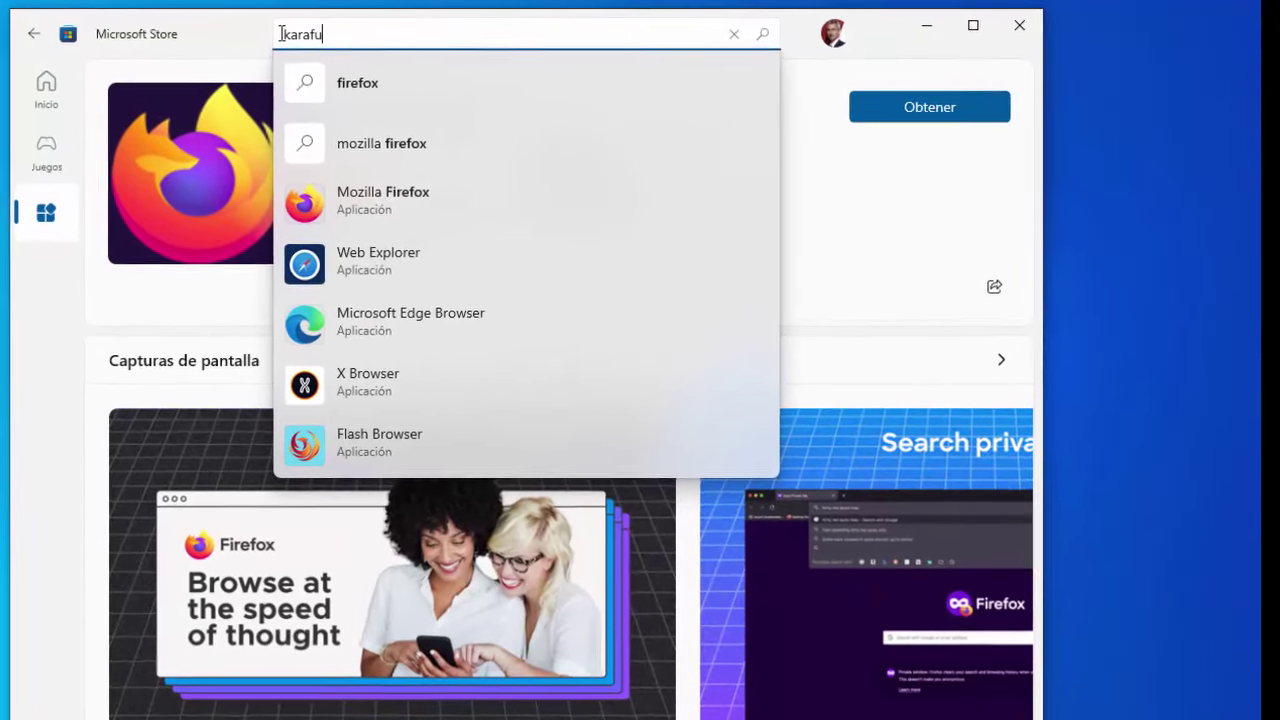
{"action": "key", "text": "Return"}
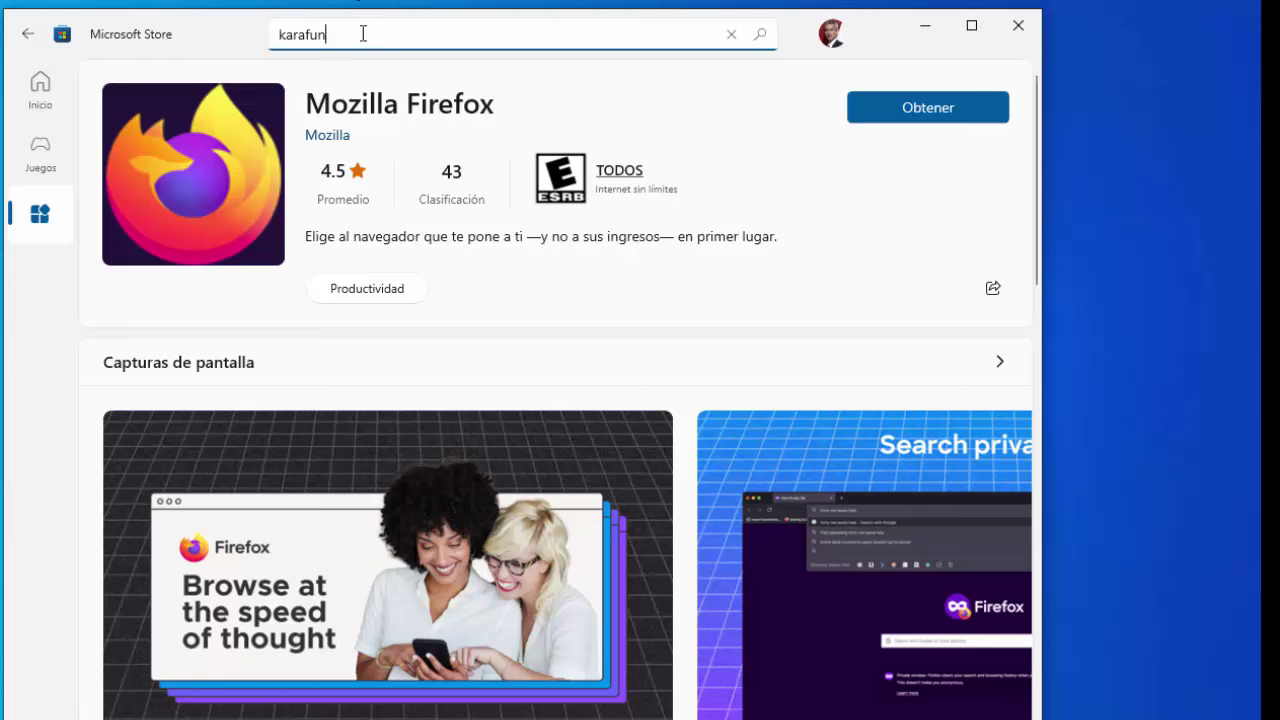
{"action": "key", "text": "Return"}
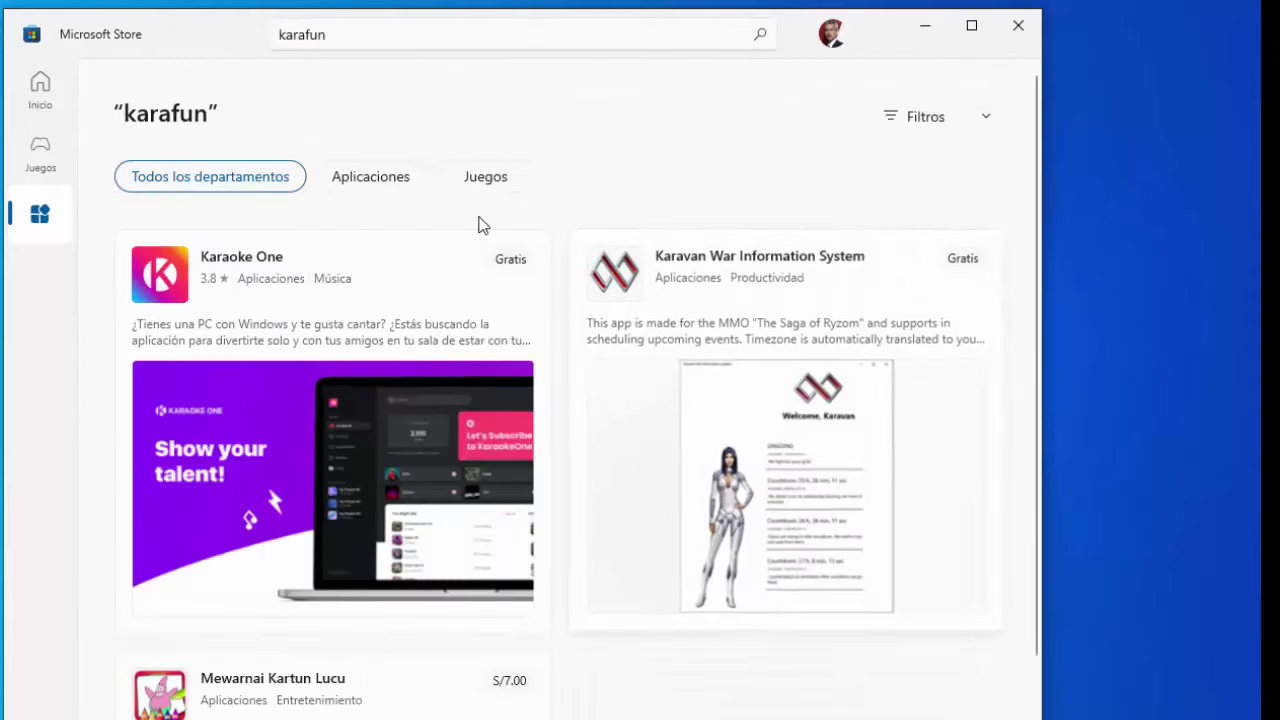
{"action": "scroll", "coordinate": [340, 378], "scroll_direction": "down", "scroll_amount": 3}
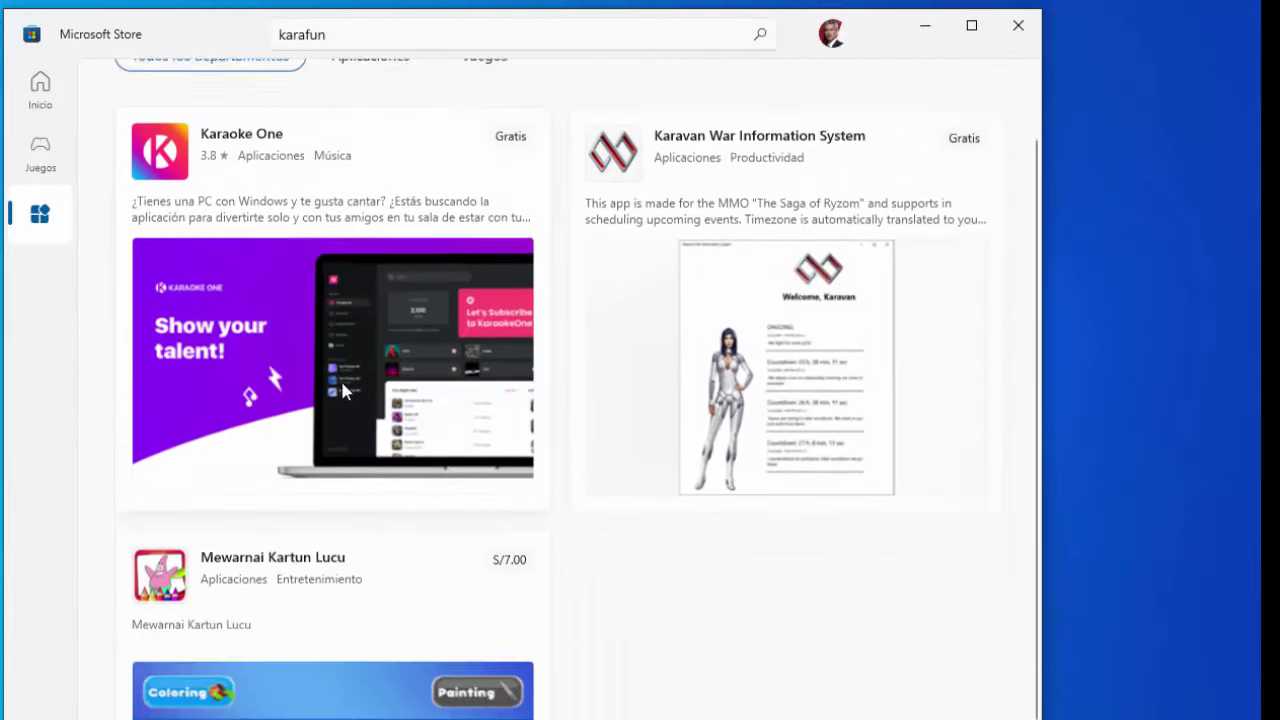
{"action": "scroll", "coordinate": [342, 383], "scroll_direction": "up", "scroll_amount": 3}
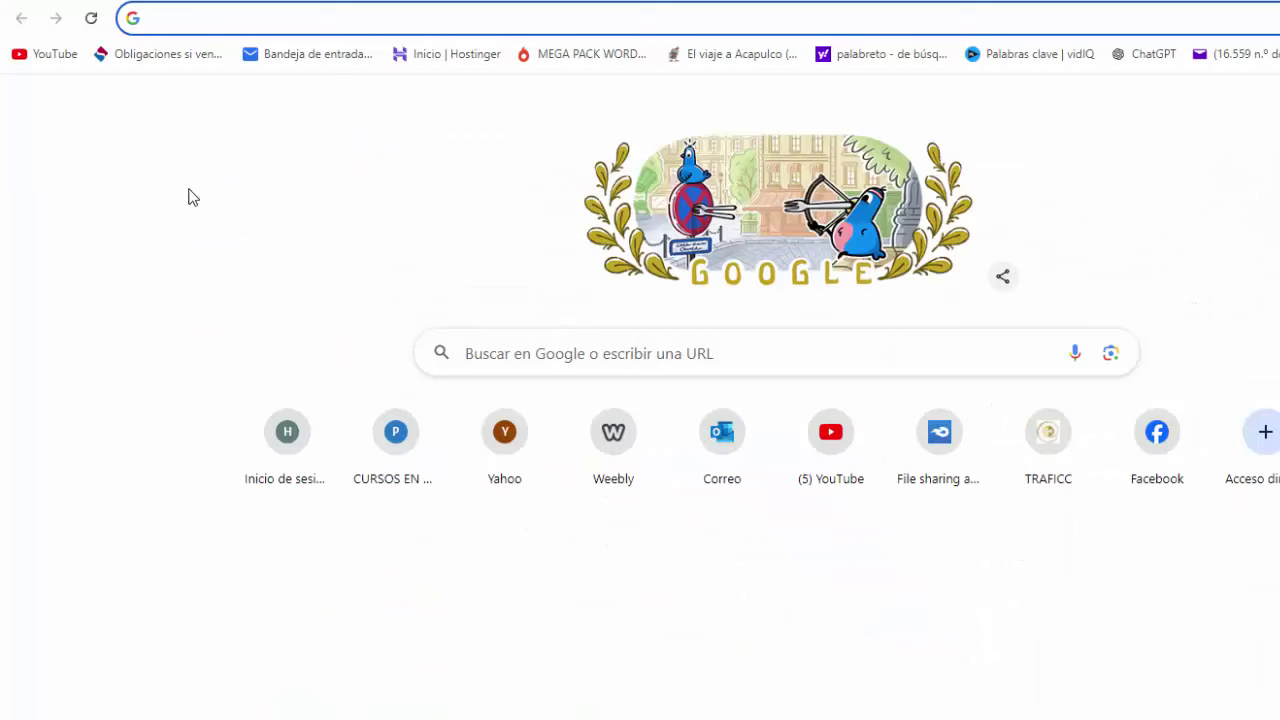
Switch to Chrome, search Google for "karafun" and open the "Descargar KaraFun" page on karafun.es
{"action": "left_click", "coordinate": [564, 350]}
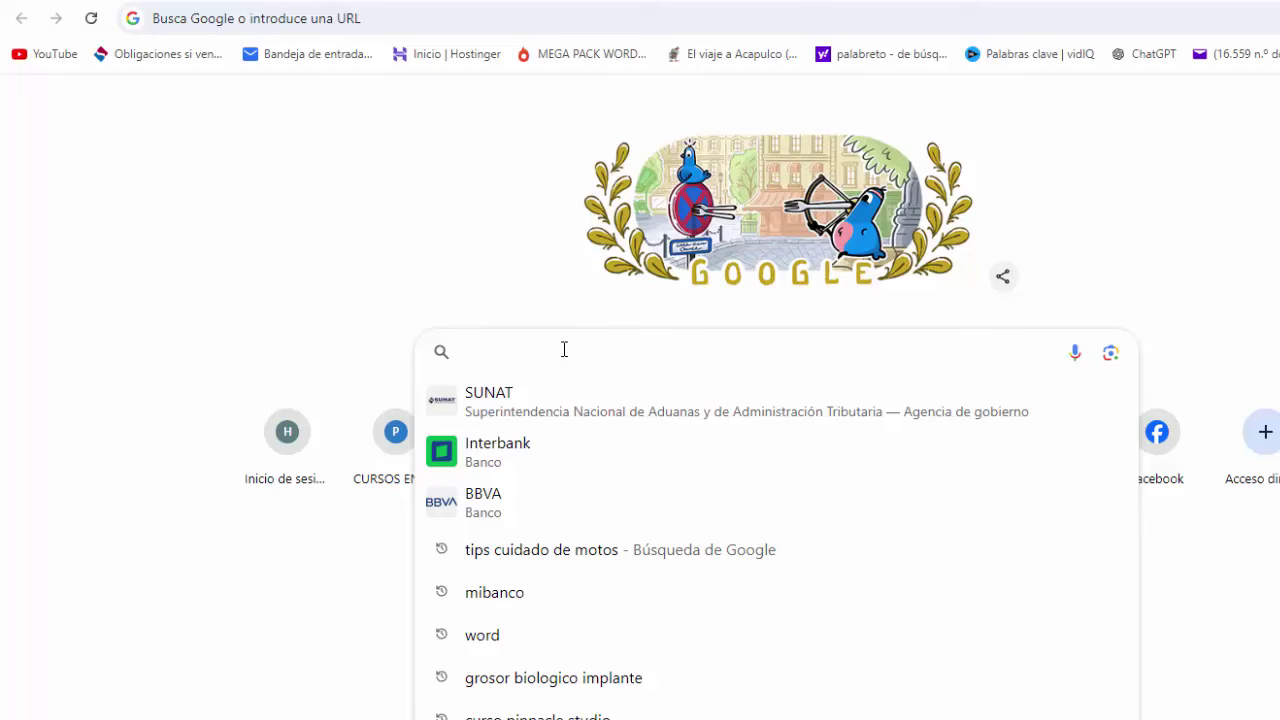
{"action": "type", "text": "karafun"}
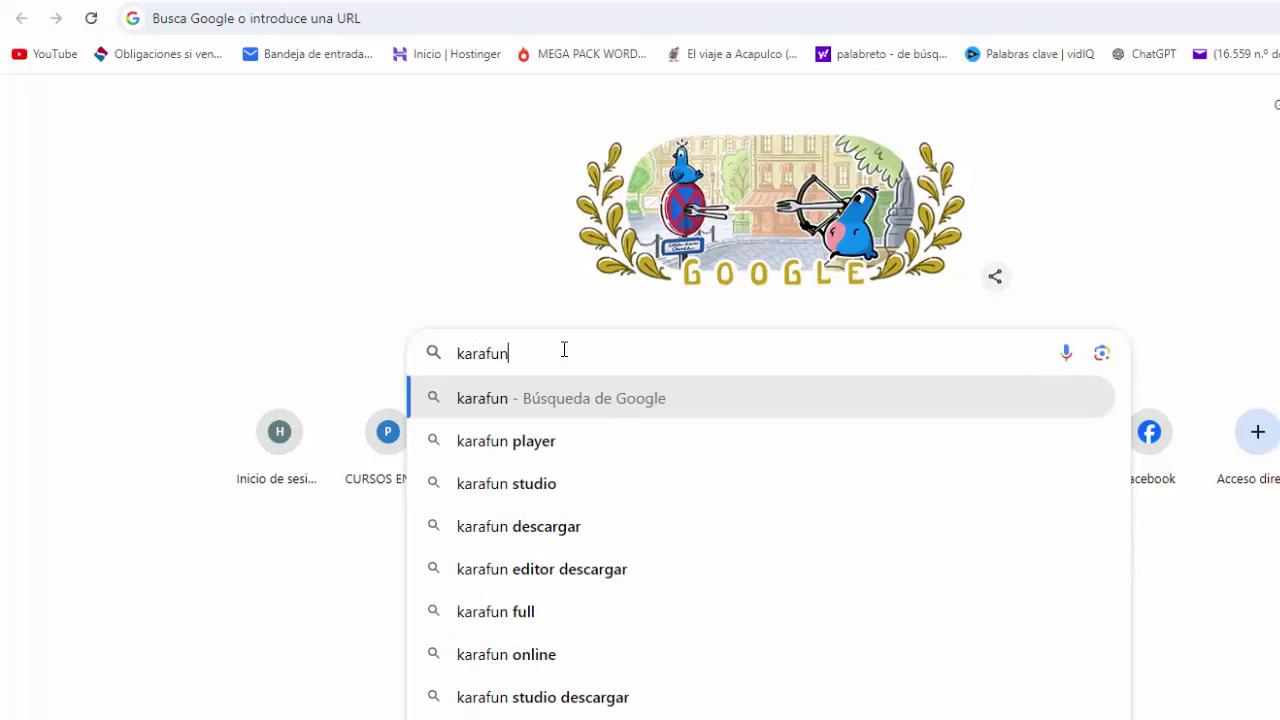
{"action": "key", "text": "Return"}
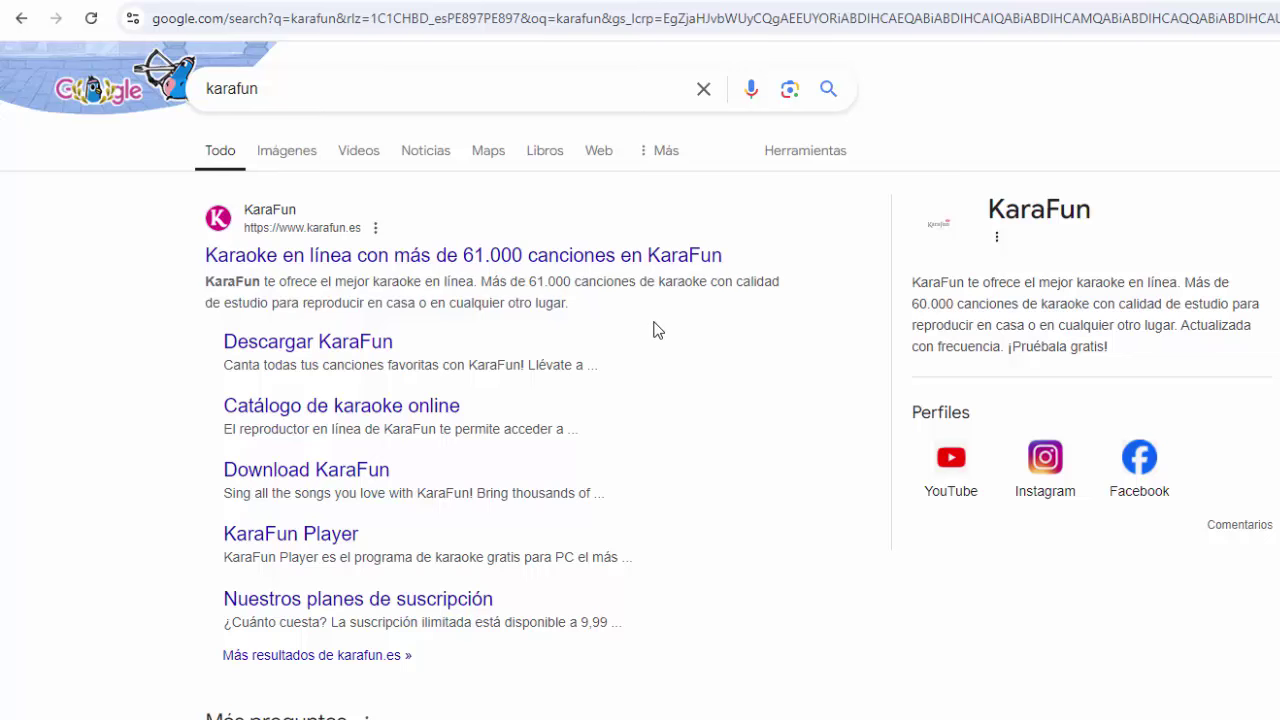
{"action": "left_click", "coordinate": [285, 349]}
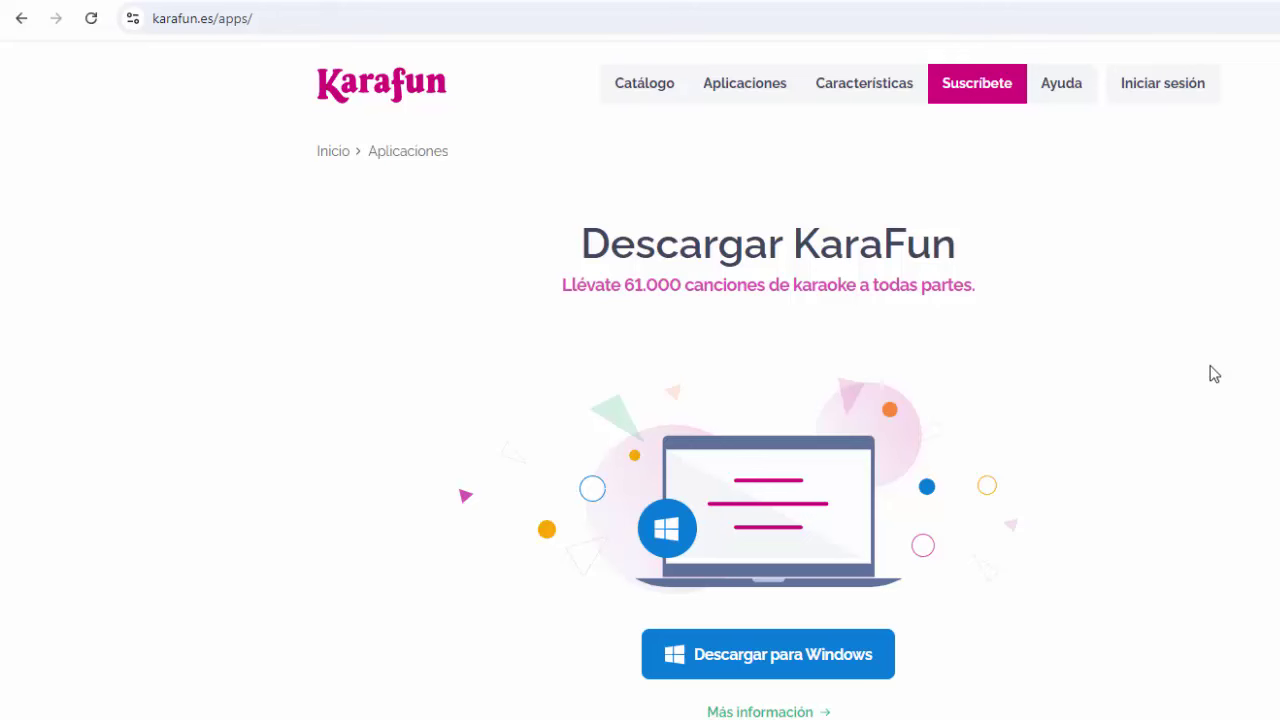
Check the "karafun" results in the Microsoft Store again and return to the KaraFun download page in Chrome
{"action": "left_click", "coordinate": [686, 689]}
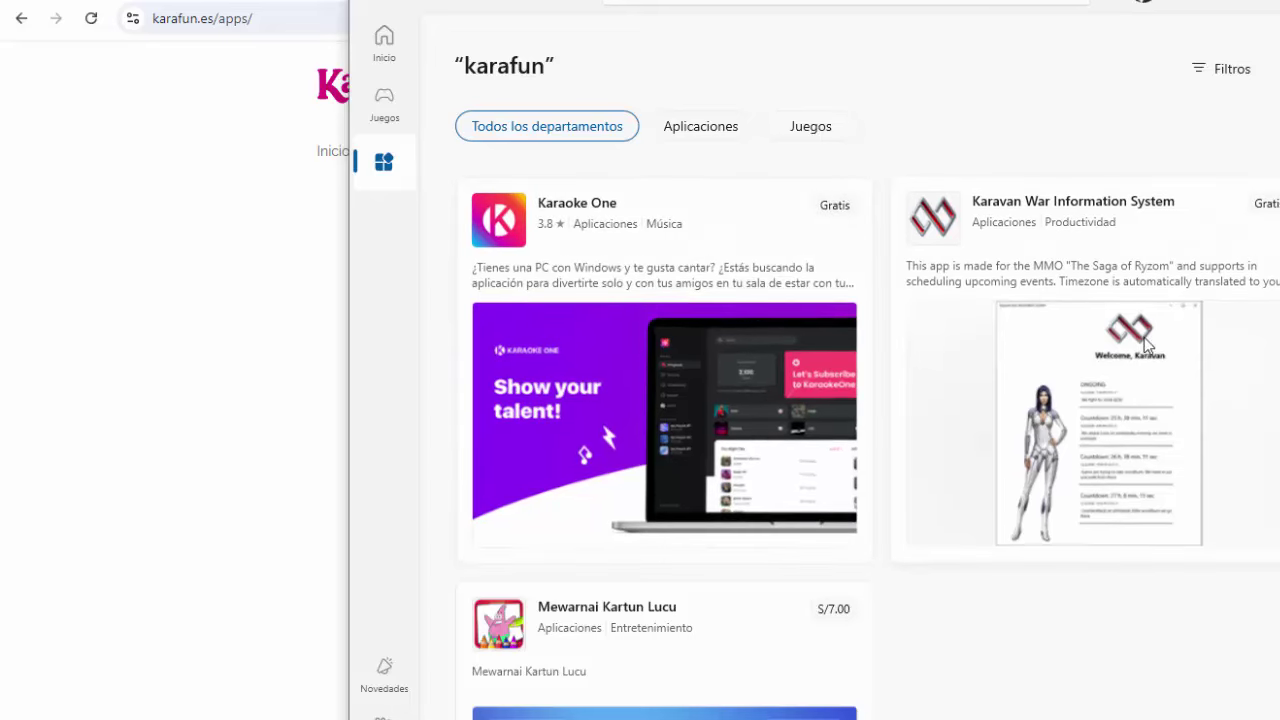
{"action": "key", "text": "alt+Tab"}
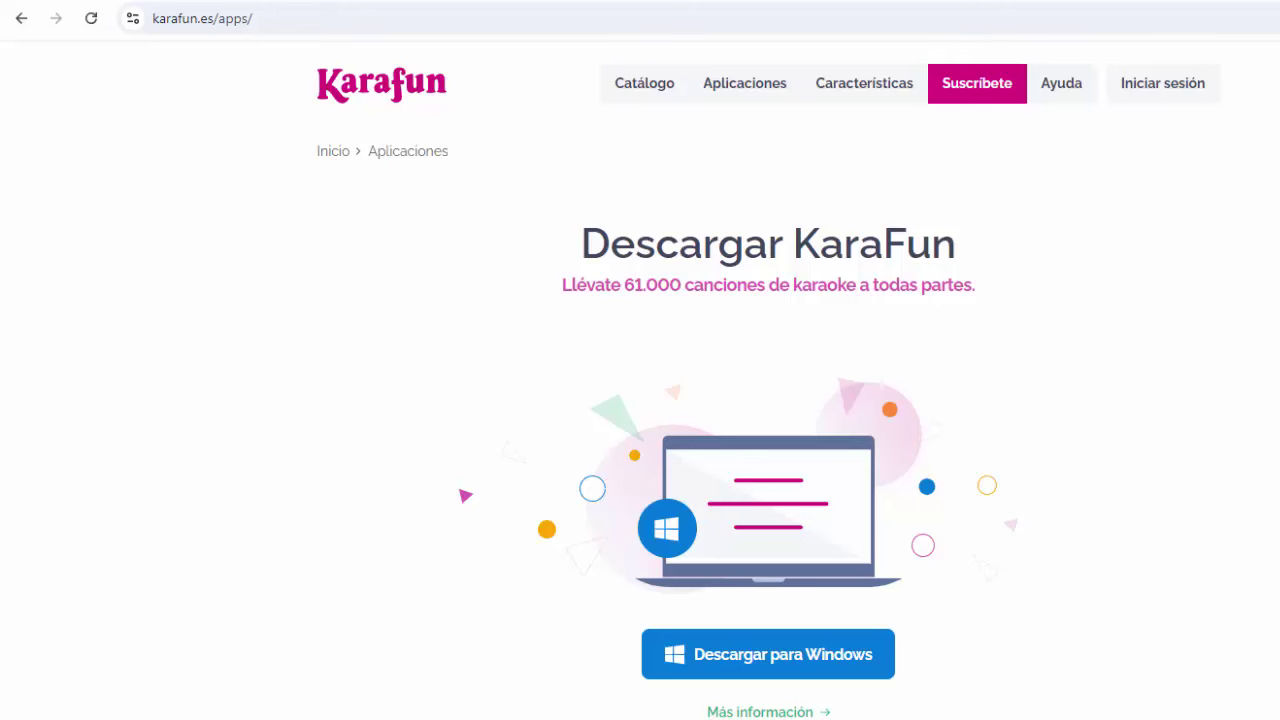
Open a new browser tab and search Google for "photoshop descargar"
{"action": "key", "text": "ctrl+t"}
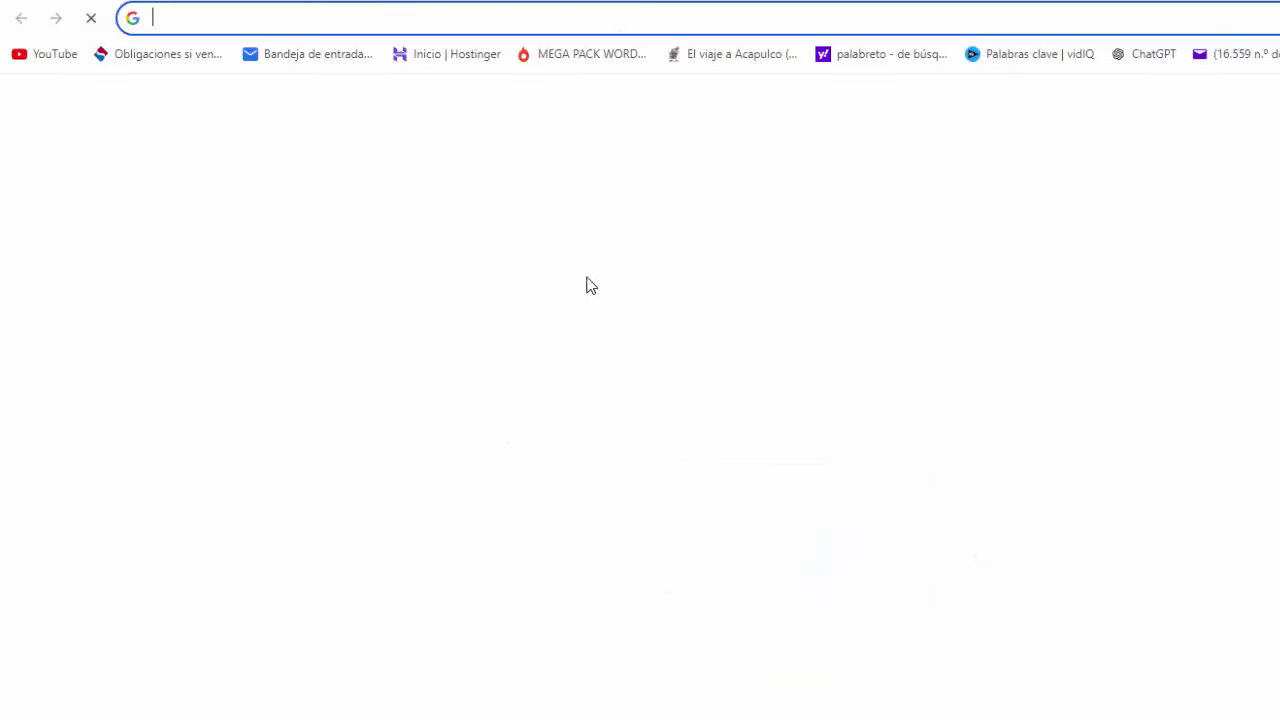
{"action": "left_click", "coordinate": [509, 351]}
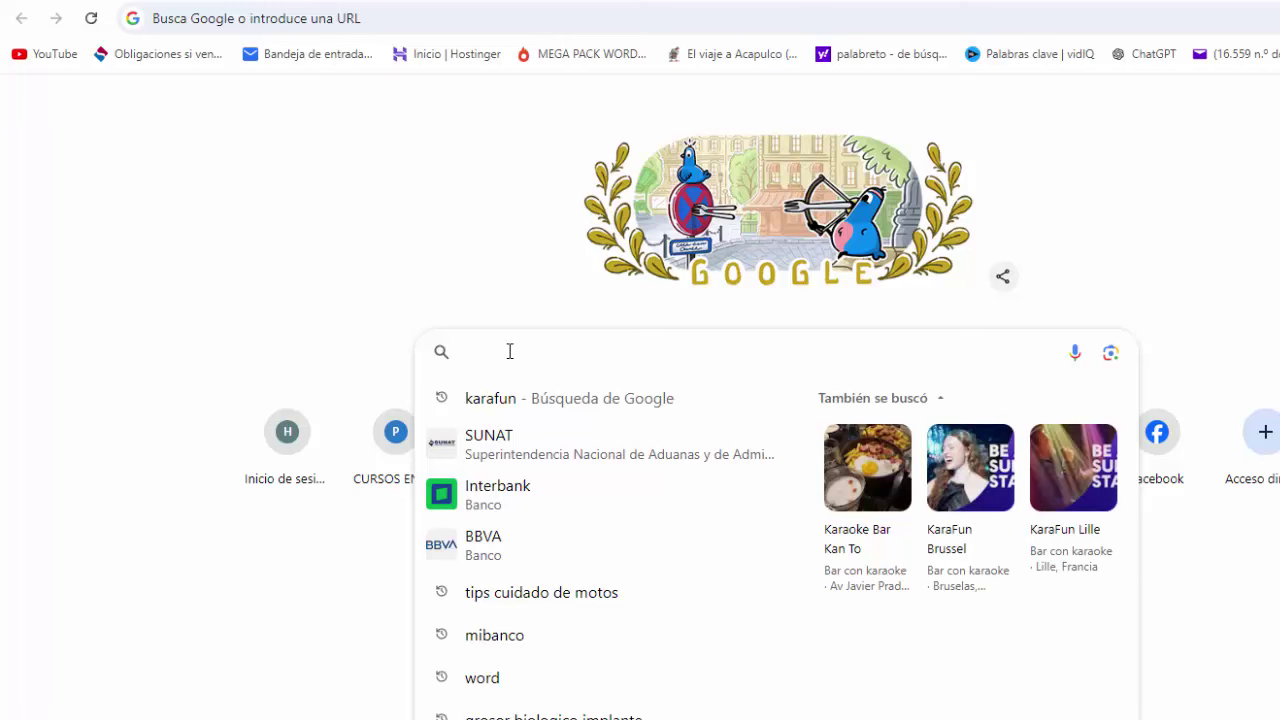
{"action": "type", "text": "photosh"}
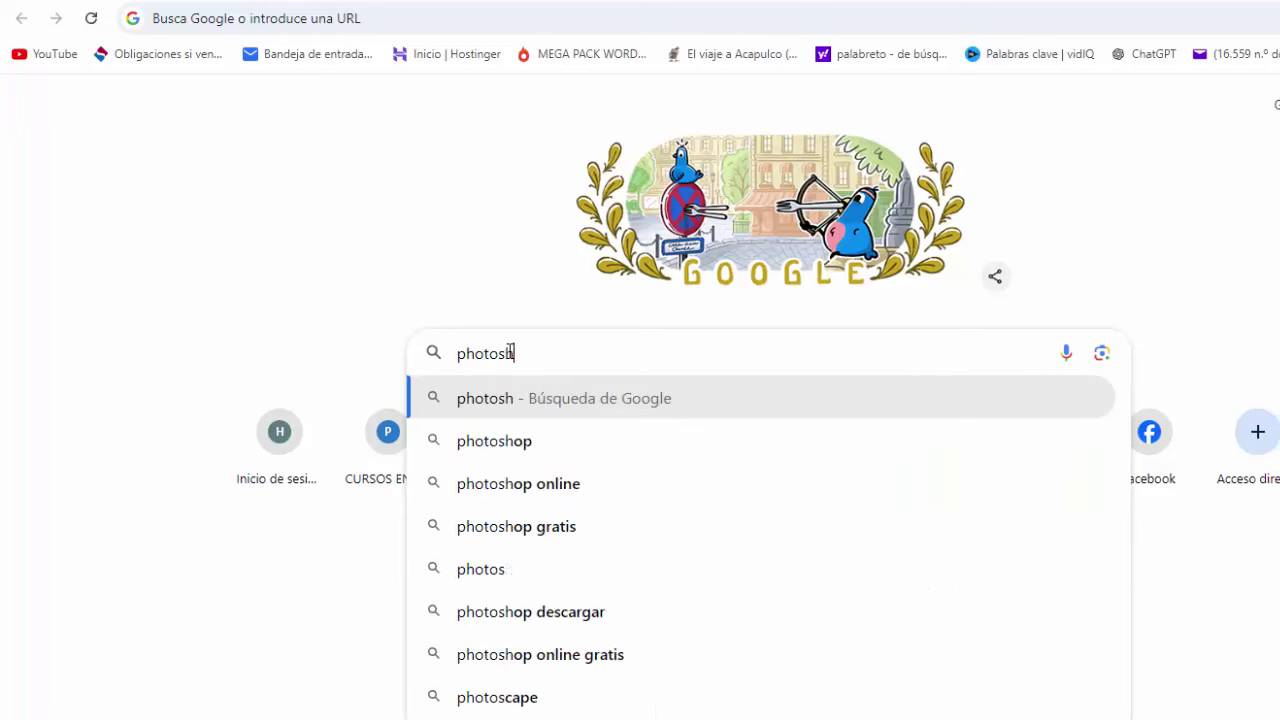
{"action": "type", "text": "op"}
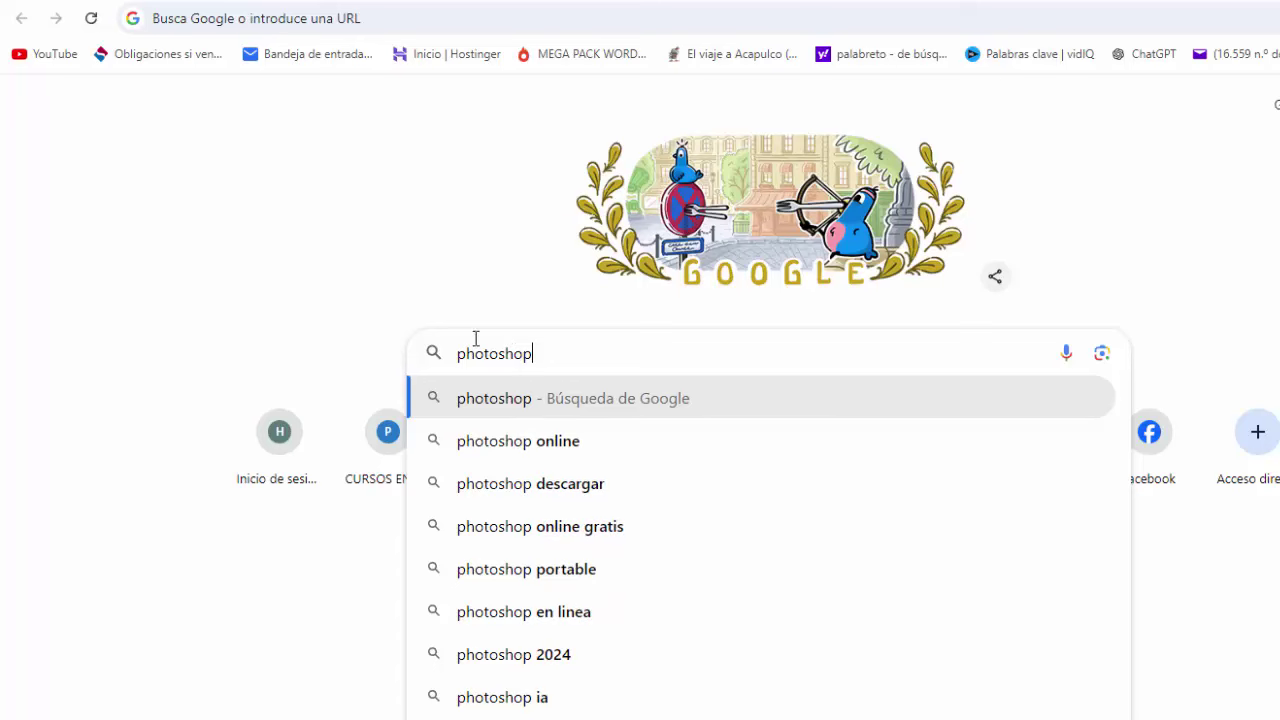
{"action": "left_click", "coordinate": [477, 490]}
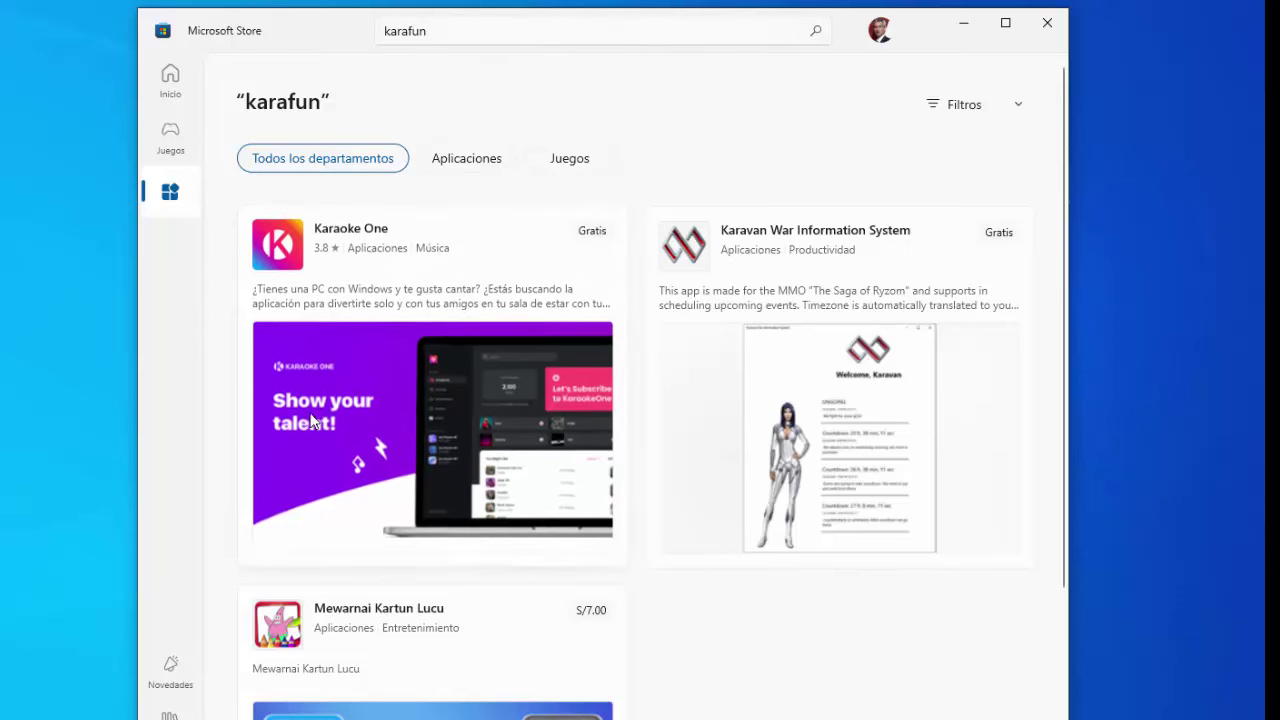
Switch to the Microsoft Store and review the apps and prices listed in the "karafun" results
{"action": "mouse_move", "coordinate": [393, 385]}
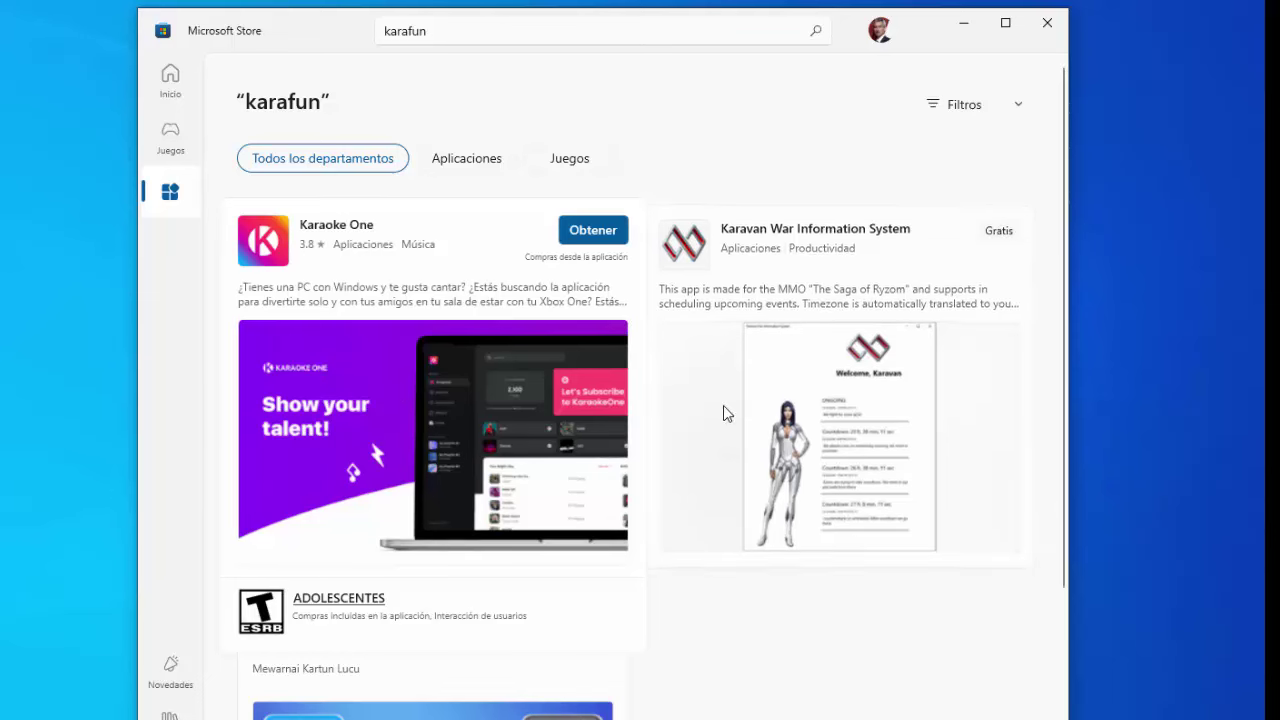
{"action": "scroll", "coordinate": [650, 610], "scroll_direction": "down", "scroll_amount": 3}
{"action": "scroll", "coordinate": [650, 610], "scroll_direction": "up", "scroll_amount": 3}
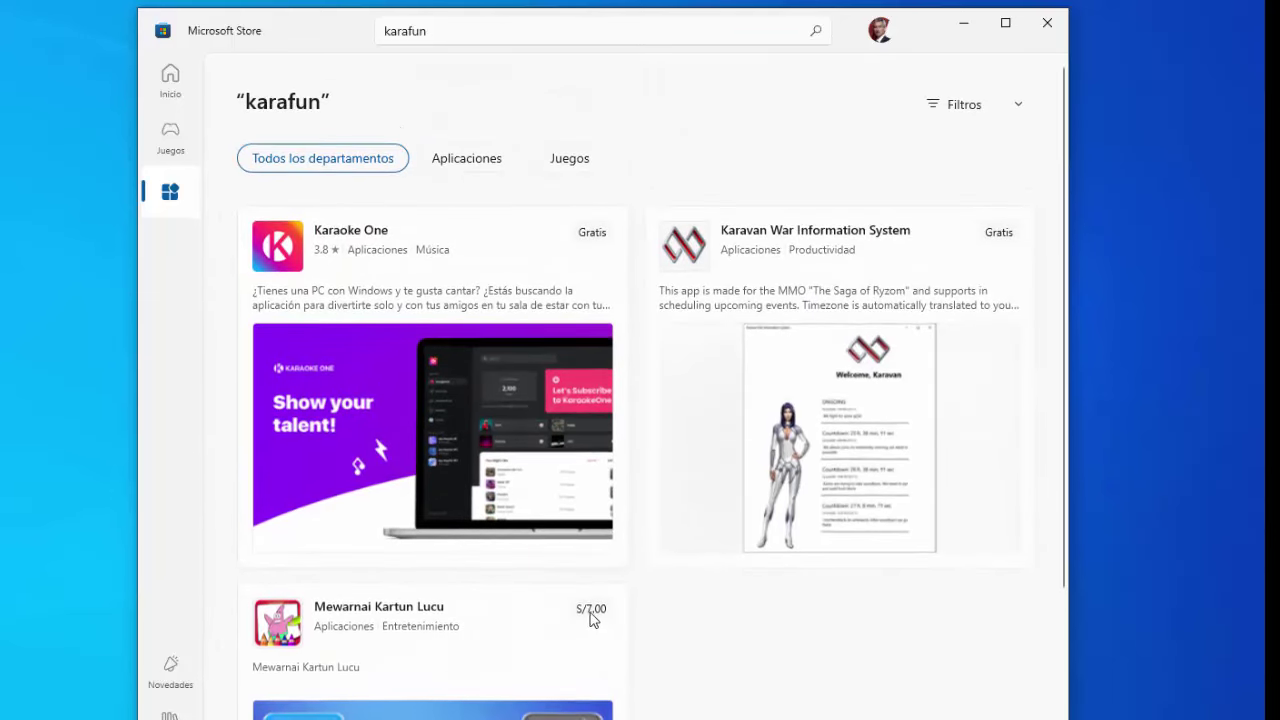
{"action": "scroll", "coordinate": [388, 620], "scroll_direction": "down", "scroll_amount": 3}
{"action": "scroll", "coordinate": [580, 534], "scroll_direction": "up", "scroll_amount": 3}
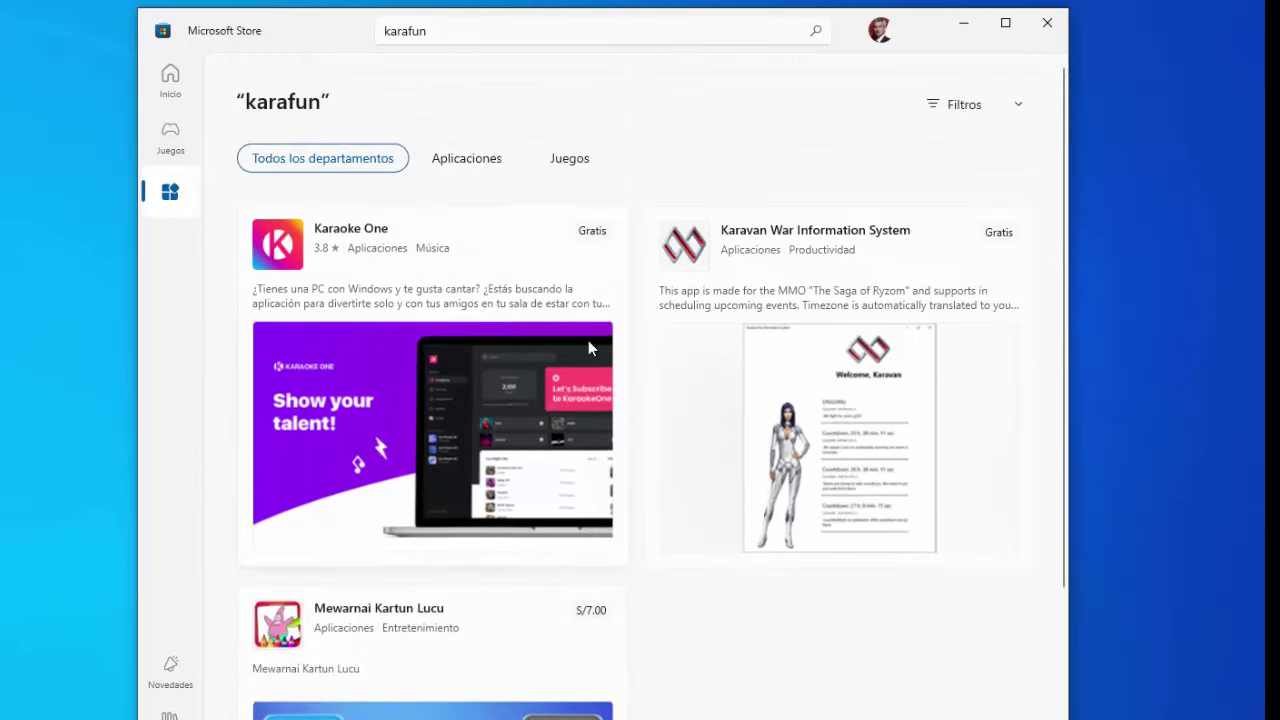
{"action": "mouse_move", "coordinate": [997, 238]}
Open the Karaoke One page and examine its description, ratings, reviews, additional information and related apps
{"action": "left_click", "coordinate": [418, 405]}
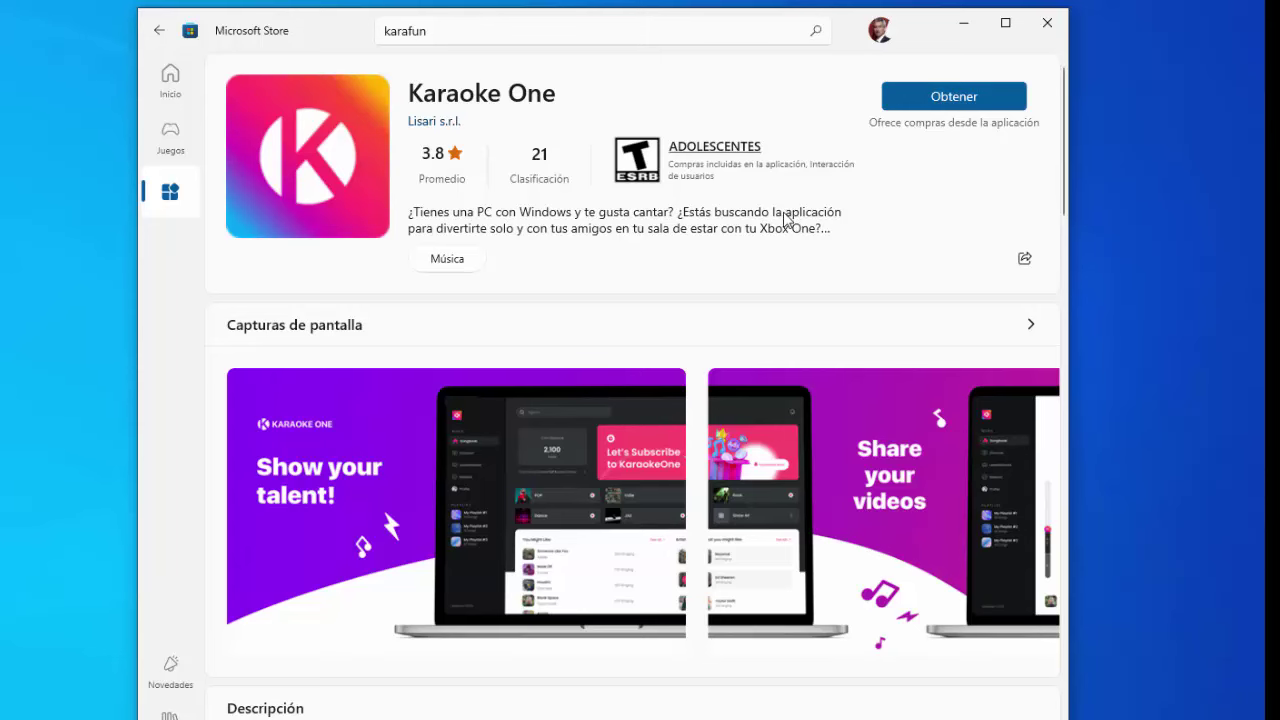
{"action": "scroll", "coordinate": [600, 249], "scroll_direction": "down", "scroll_amount": 5}
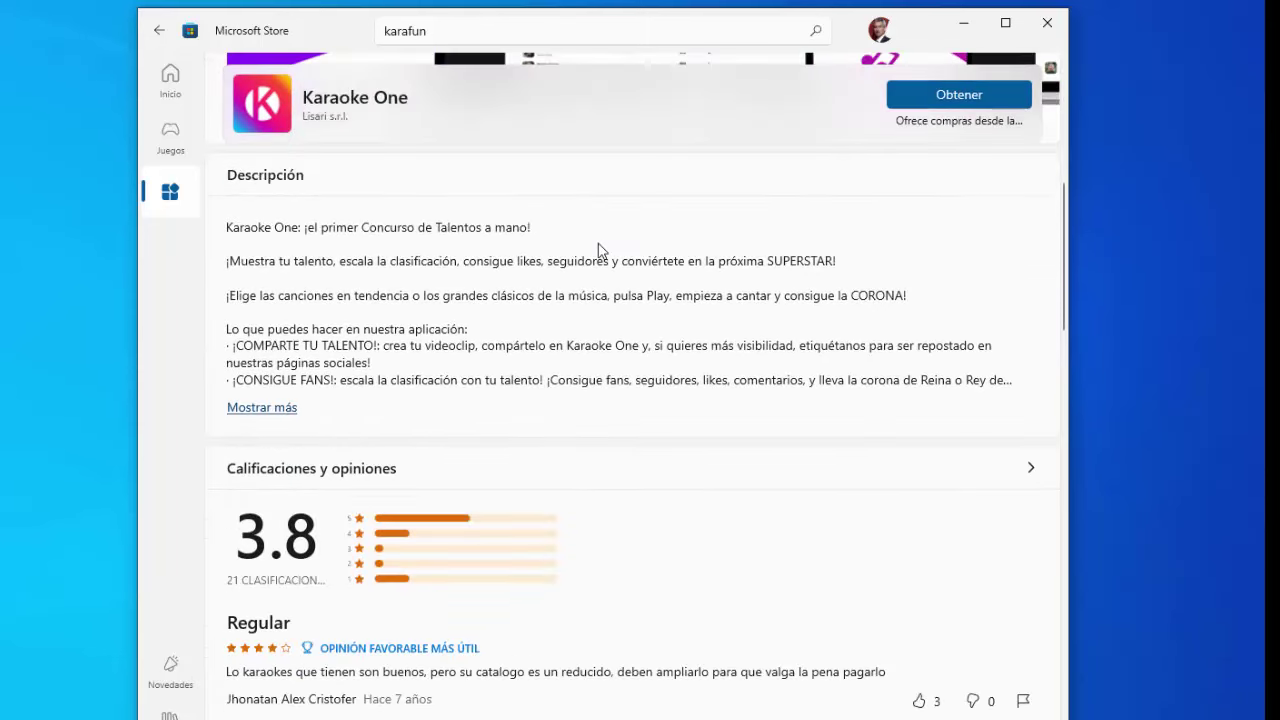
{"action": "scroll", "coordinate": [580, 487], "scroll_direction": "up", "scroll_amount": 1}
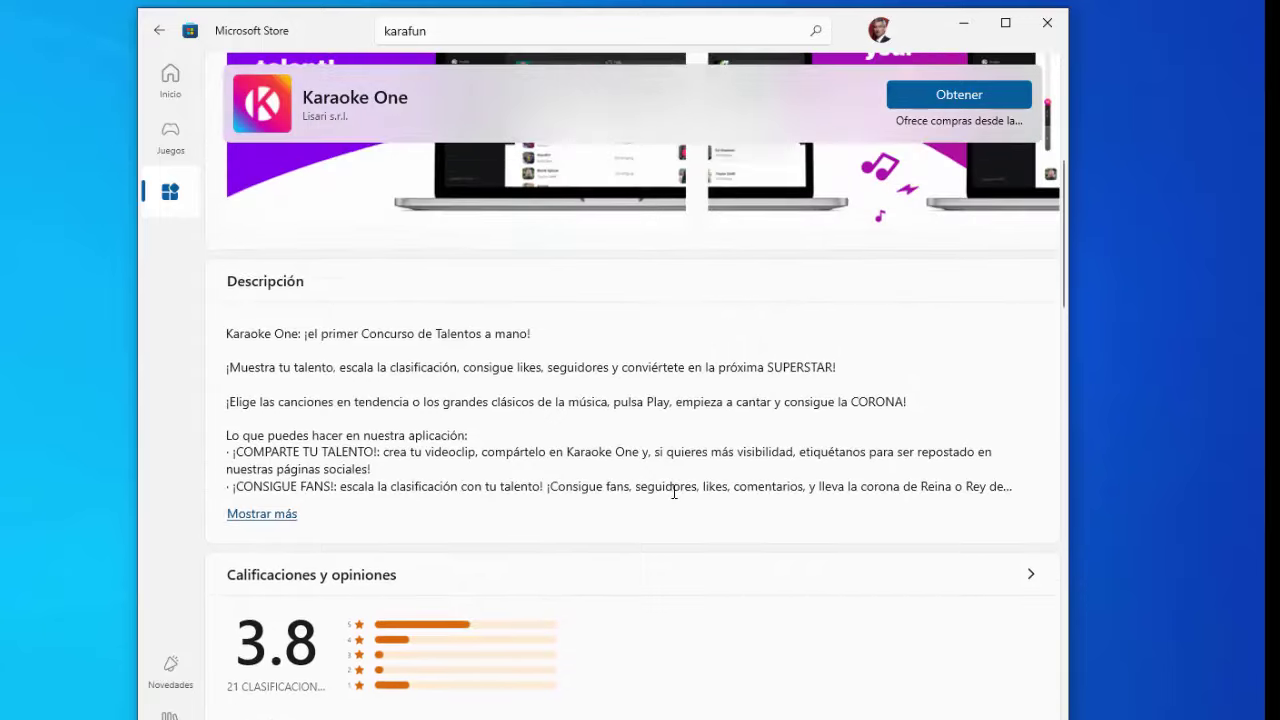
{"action": "scroll", "coordinate": [660, 490], "scroll_direction": "down", "scroll_amount": 1}
{"action": "scroll", "coordinate": [725, 537], "scroll_direction": "down", "scroll_amount": 1}
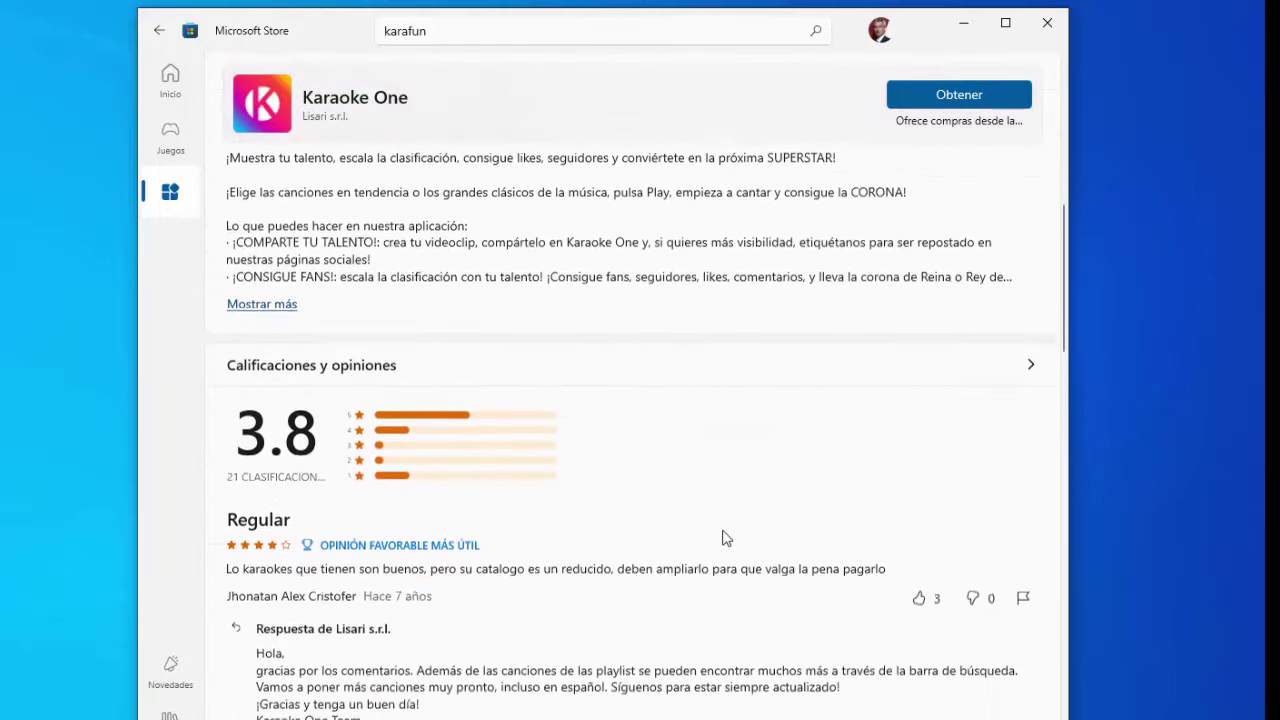
{"action": "scroll", "coordinate": [670, 470], "scroll_direction": "down", "scroll_amount": 1}
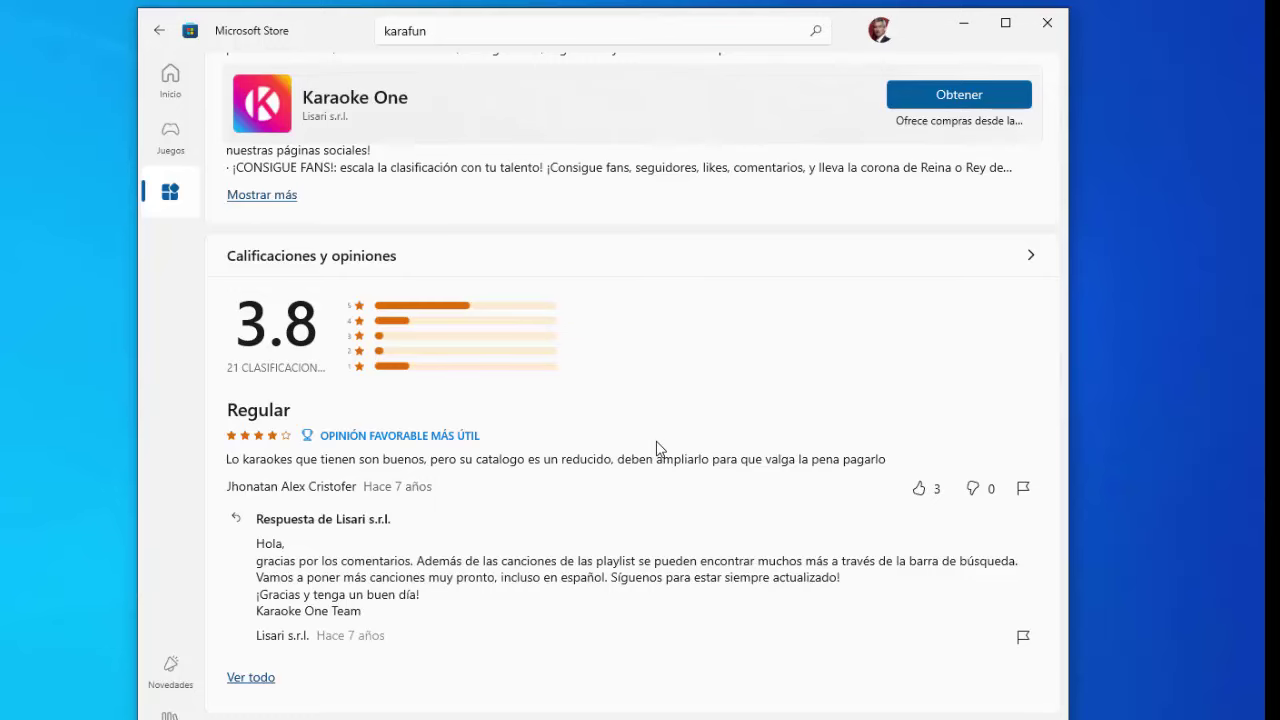
{"action": "scroll", "coordinate": [657, 448], "scroll_direction": "down", "scroll_amount": 12}
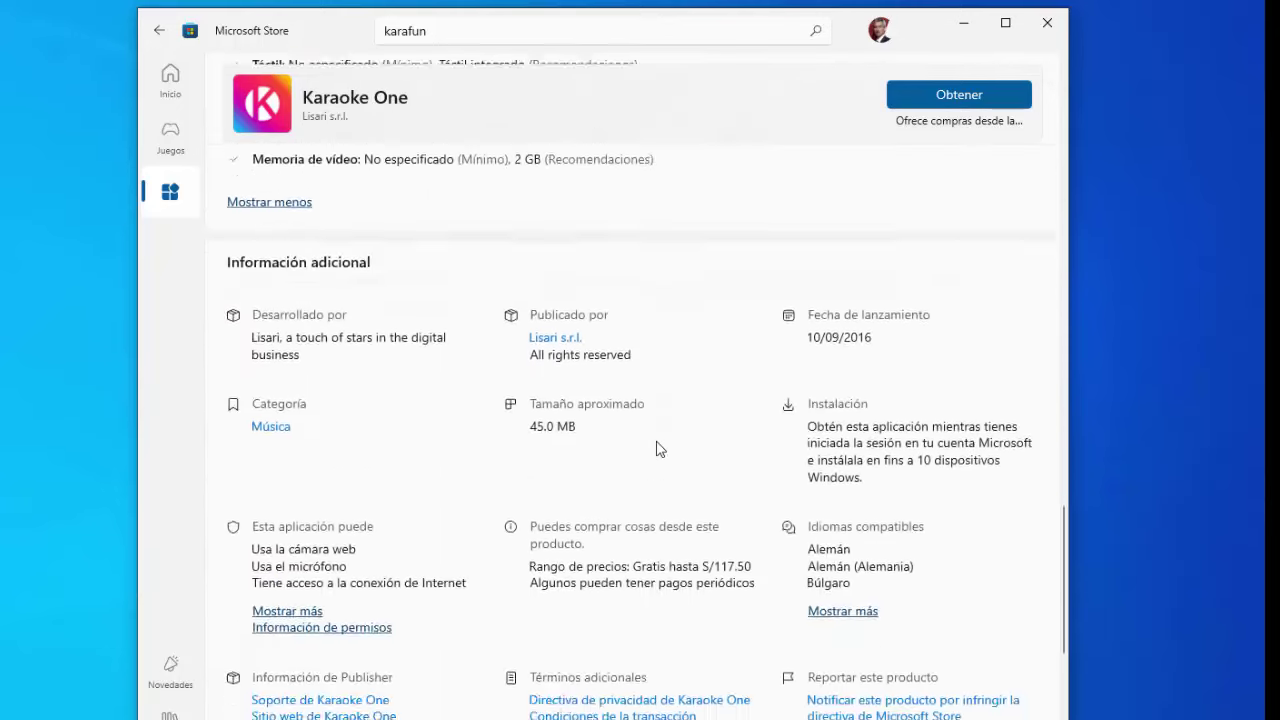
{"action": "scroll", "coordinate": [657, 448], "scroll_direction": "down", "scroll_amount": 4}
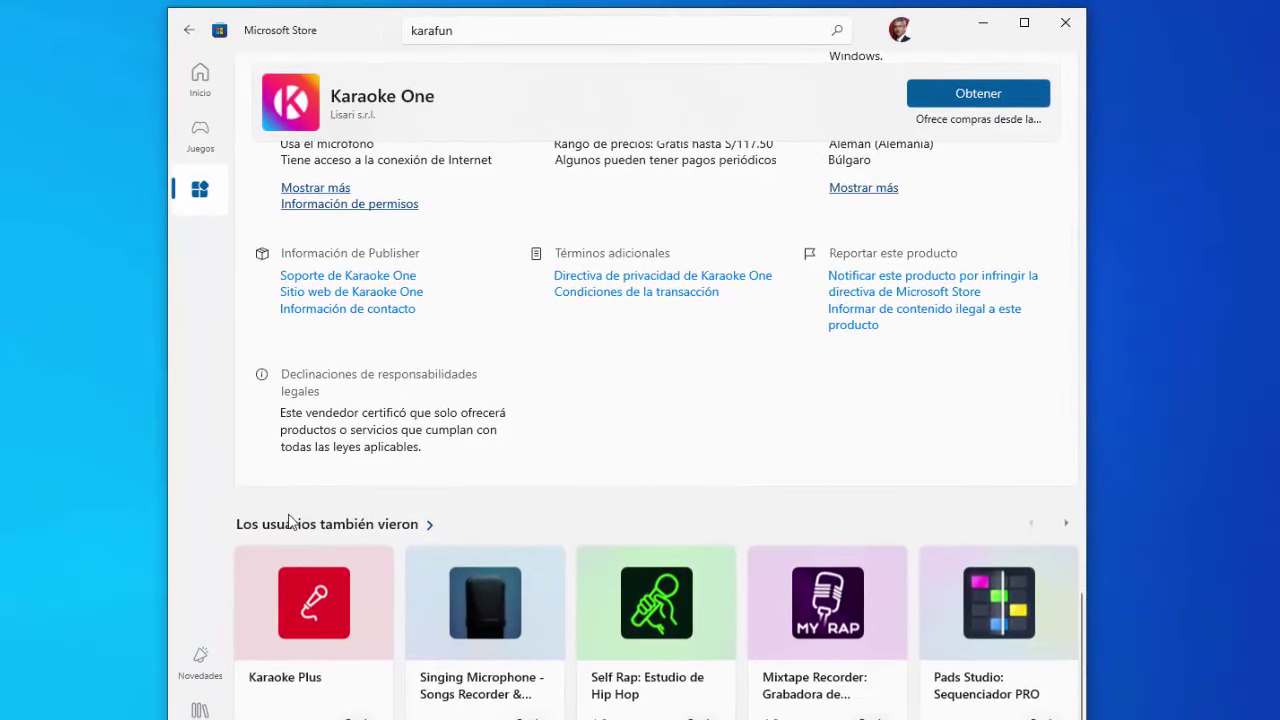
View the store's "What's new in Microsoft Store" announcements and close them
{"action": "left_click", "coordinate": [200, 662]}
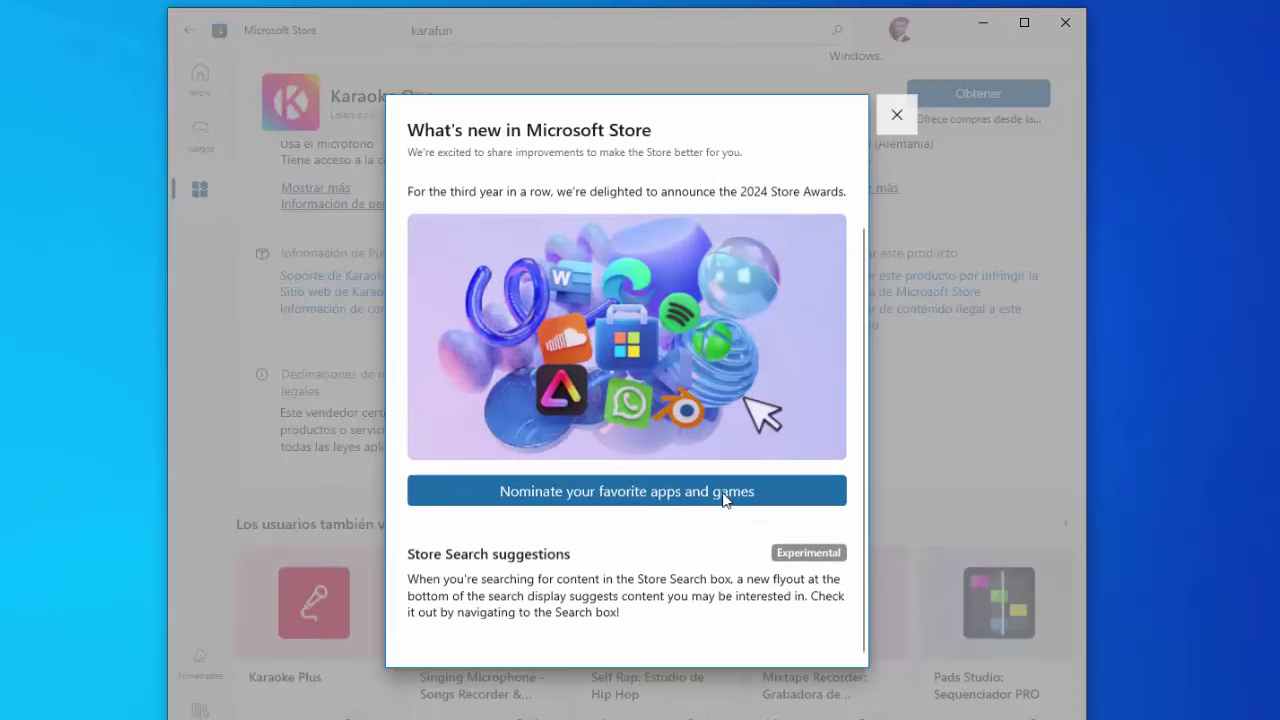
{"action": "scroll", "coordinate": [767, 232], "scroll_direction": "down", "scroll_amount": 3}
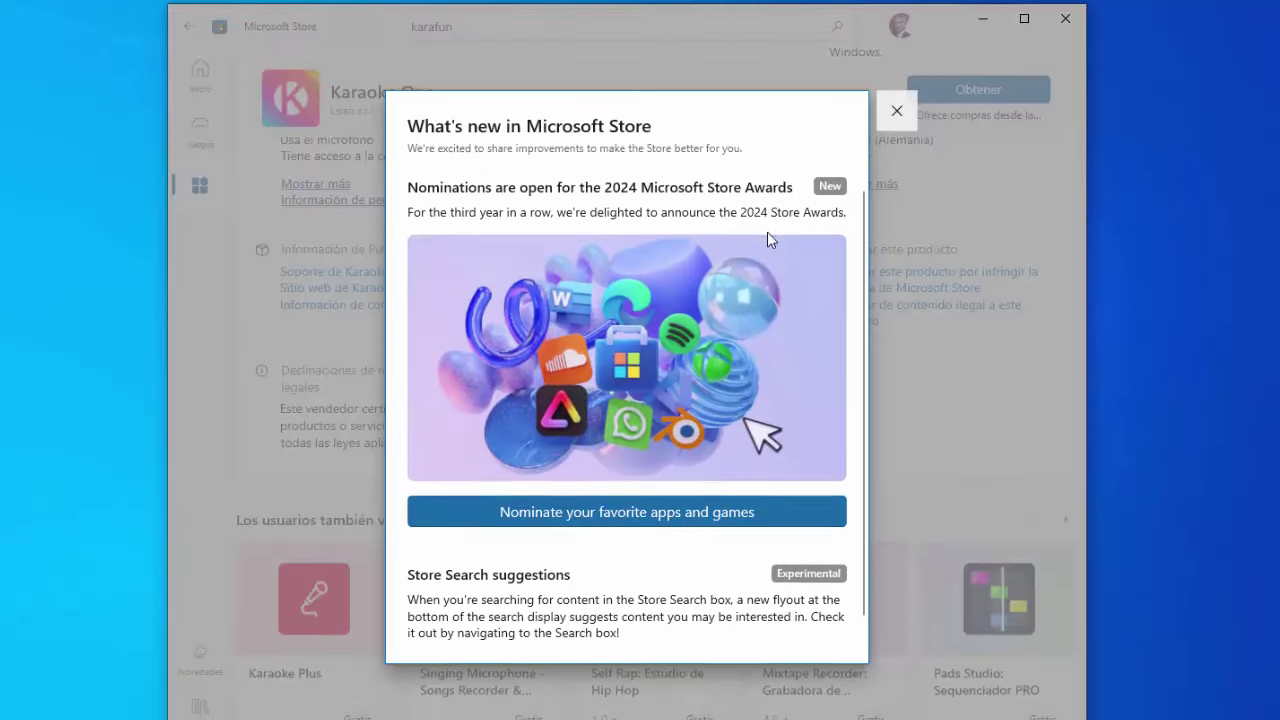
{"action": "key", "text": "Escape"}
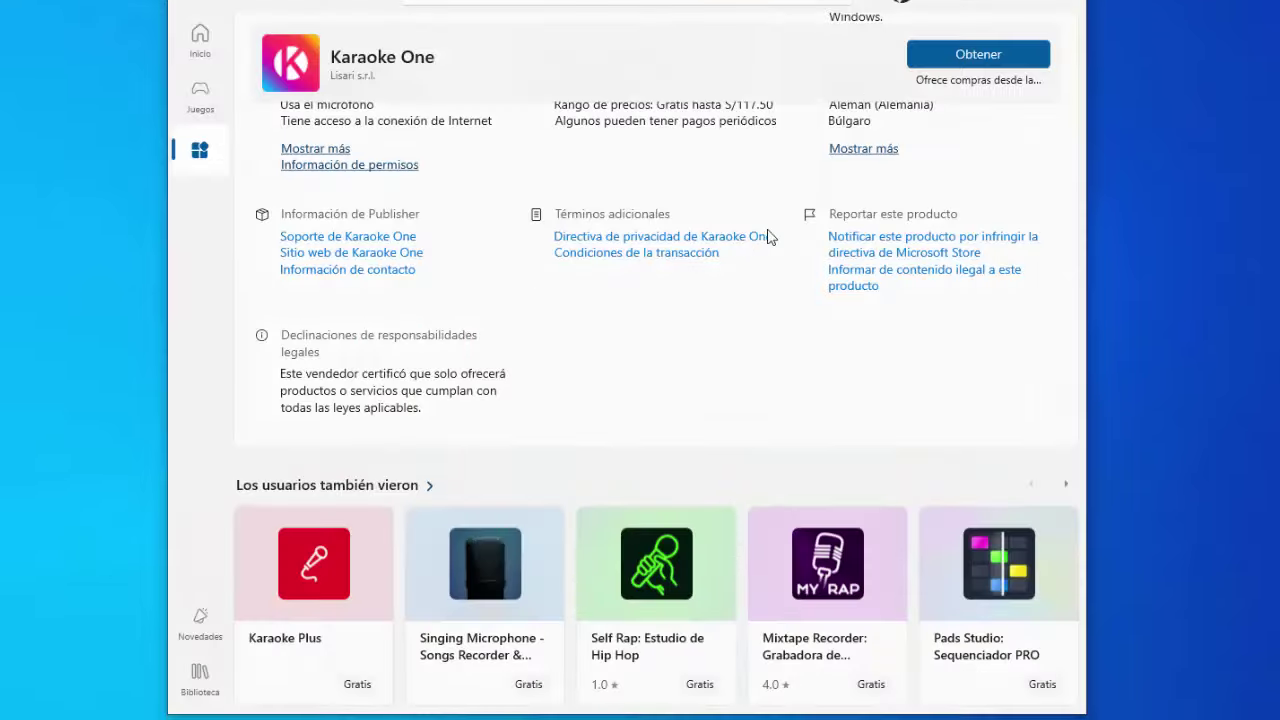
Open the store's Biblioteca and look through the list of installed applications
{"action": "left_click", "coordinate": [200, 678]}
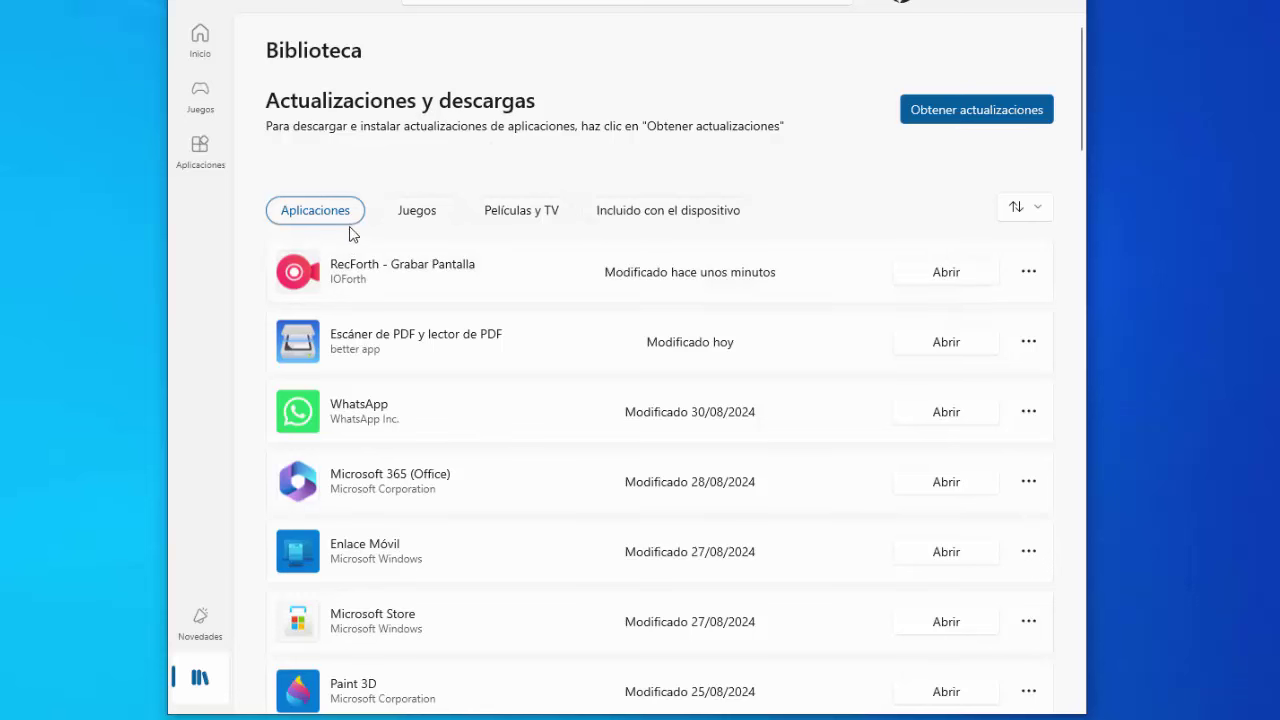
{"action": "scroll", "coordinate": [322, 320], "scroll_direction": "down", "scroll_amount": 5}
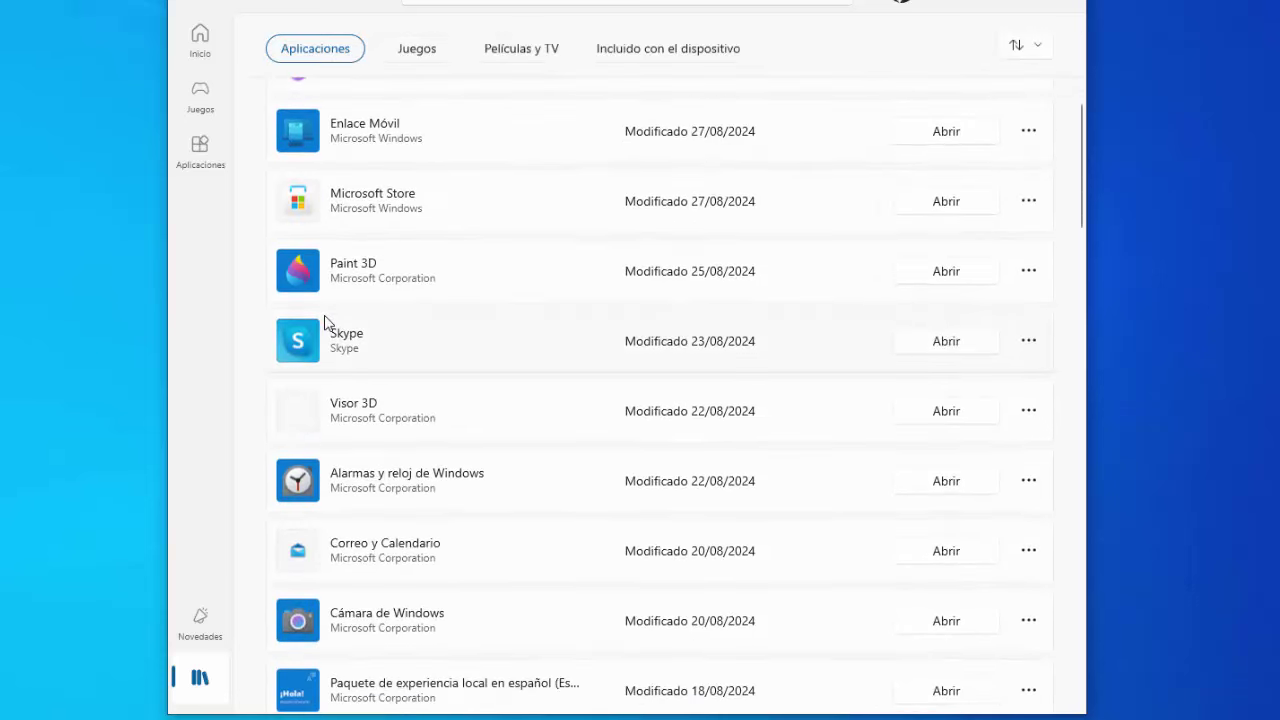
{"action": "scroll", "coordinate": [325, 320], "scroll_direction": "down", "scroll_amount": 9}
{"action": "scroll", "coordinate": [330, 321], "scroll_direction": "up", "scroll_amount": 10}
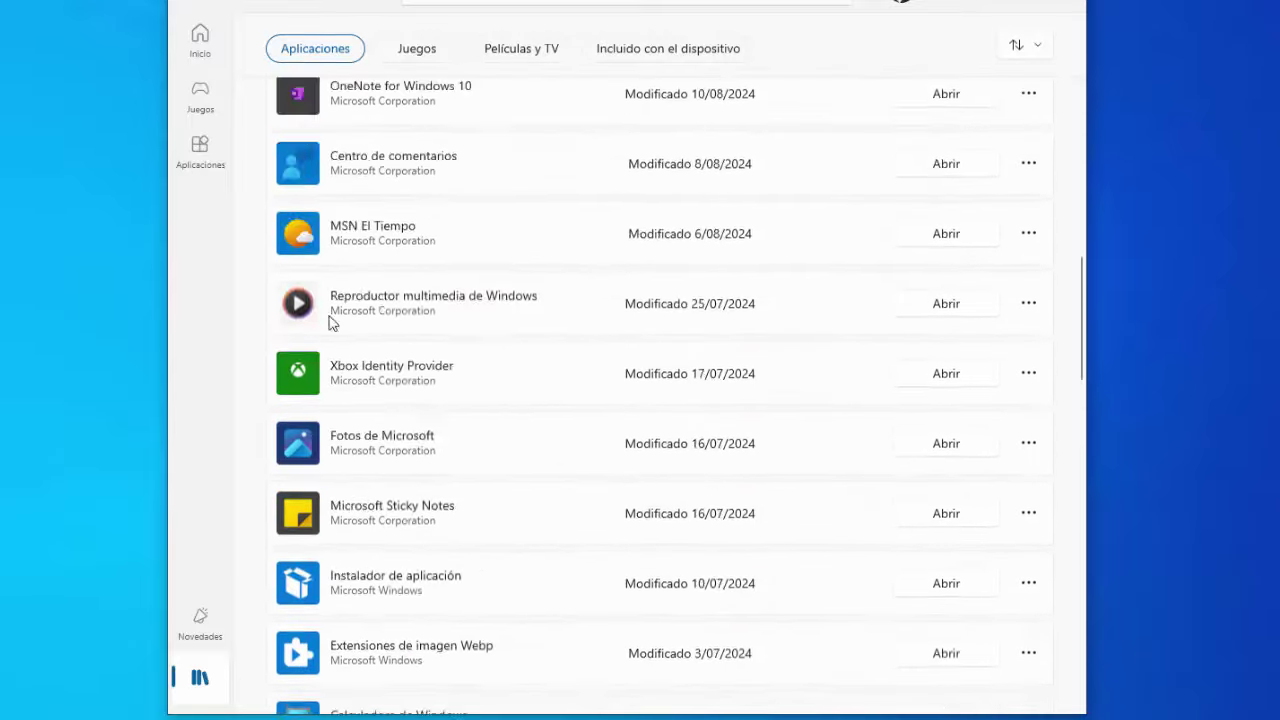
{"action": "scroll", "coordinate": [333, 320], "scroll_direction": "up", "scroll_amount": 4}
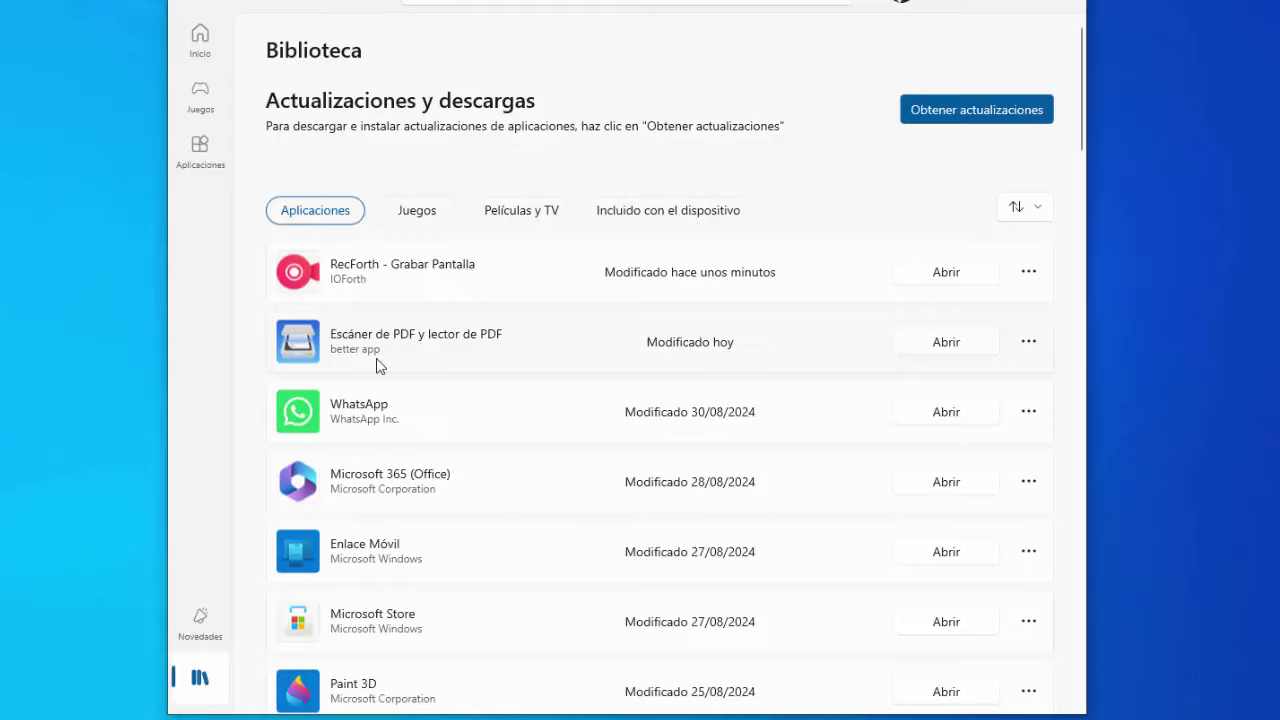
{"action": "scroll", "coordinate": [358, 433], "scroll_direction": "down", "scroll_amount": 10}
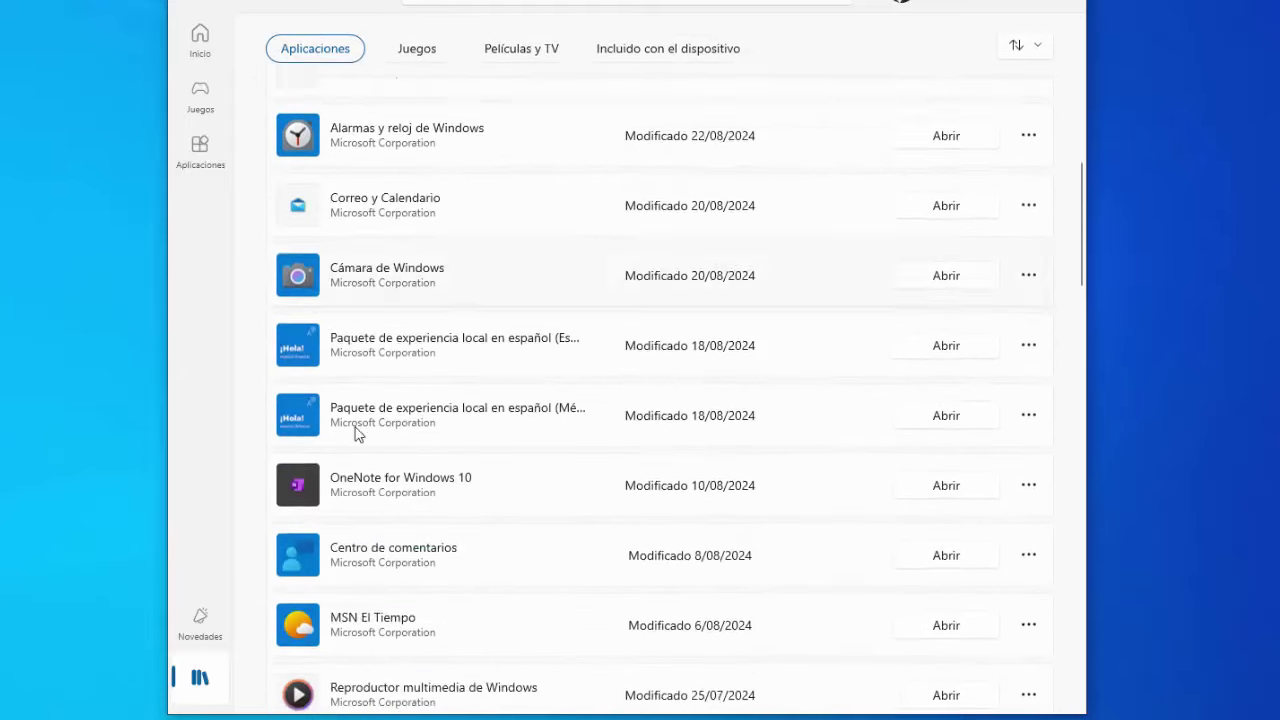
{"action": "scroll", "coordinate": [358, 433], "scroll_direction": "down", "scroll_amount": 5}
{"action": "scroll", "coordinate": [358, 433], "scroll_direction": "up", "scroll_amount": 10}
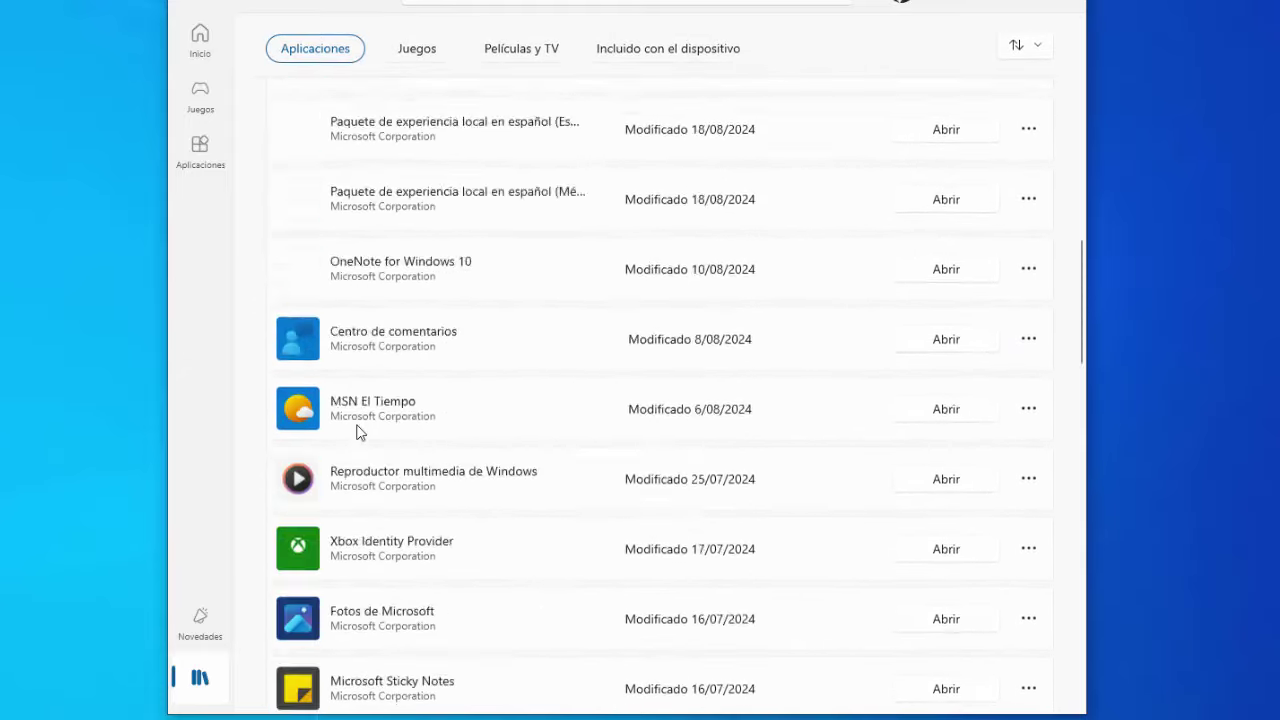
{"action": "scroll", "coordinate": [414, 383], "scroll_direction": "up", "scroll_amount": 5}
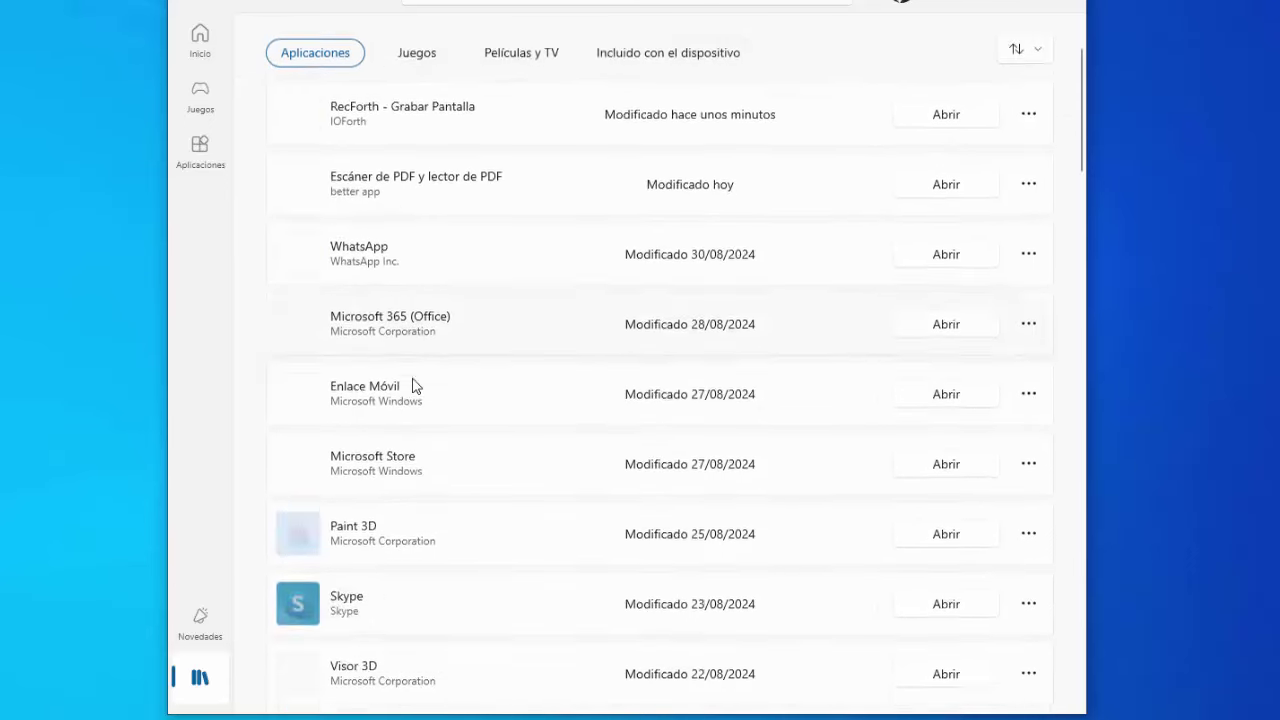
Check the library's Juegos and Películas y TV categories, and review the Aplicaciones list again
{"action": "left_click", "coordinate": [418, 210]}
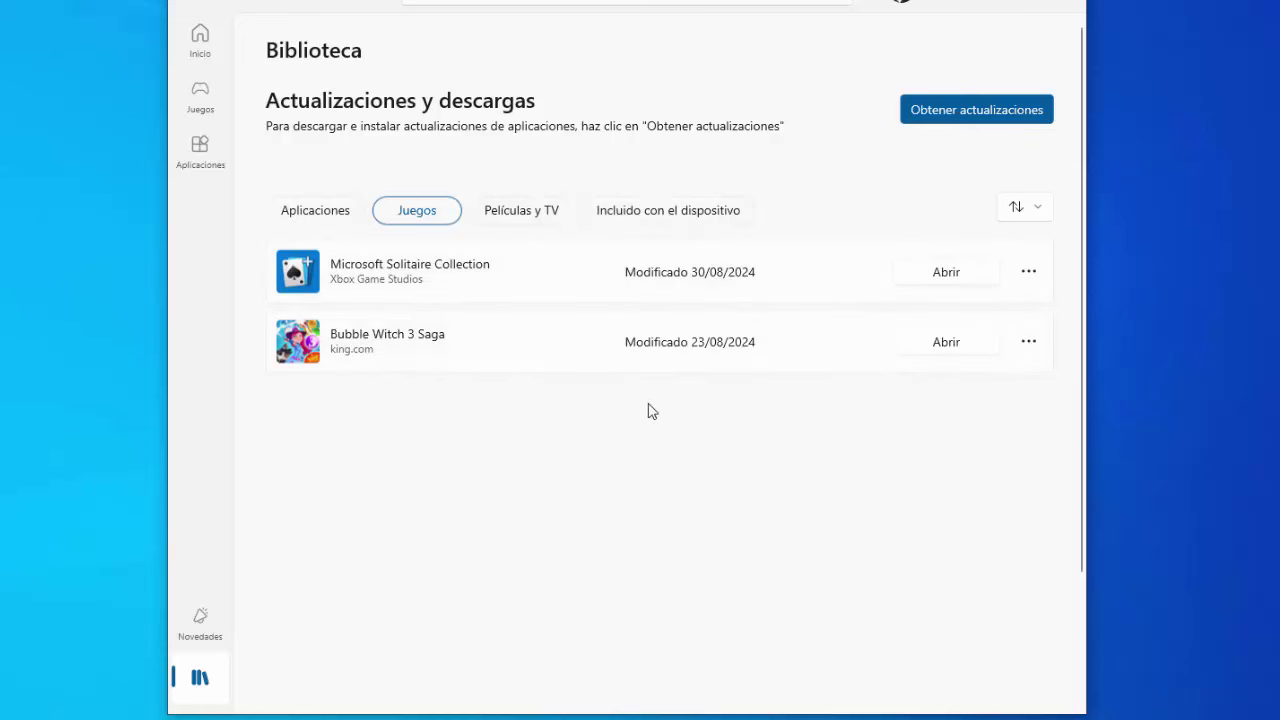
{"action": "left_click", "coordinate": [518, 211]}
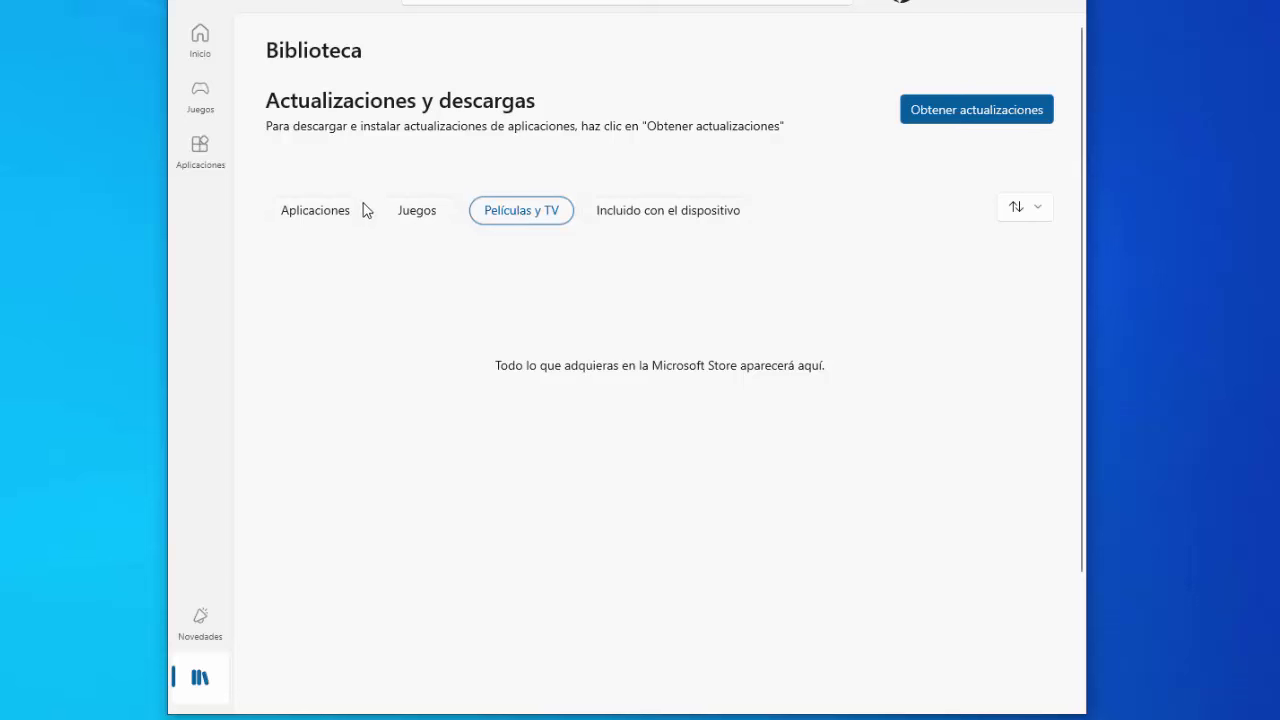
{"action": "left_click", "coordinate": [295, 216]}
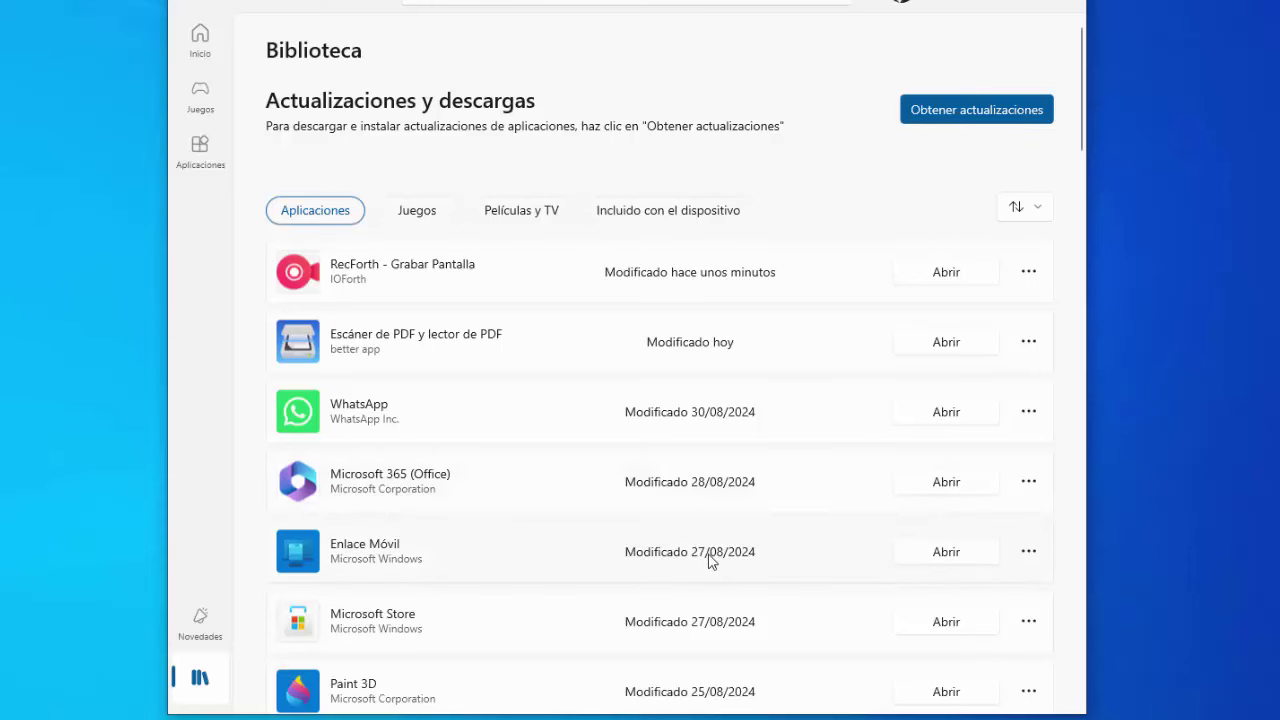
{"action": "scroll", "coordinate": [710, 562], "scroll_direction": "down", "scroll_amount": 6}
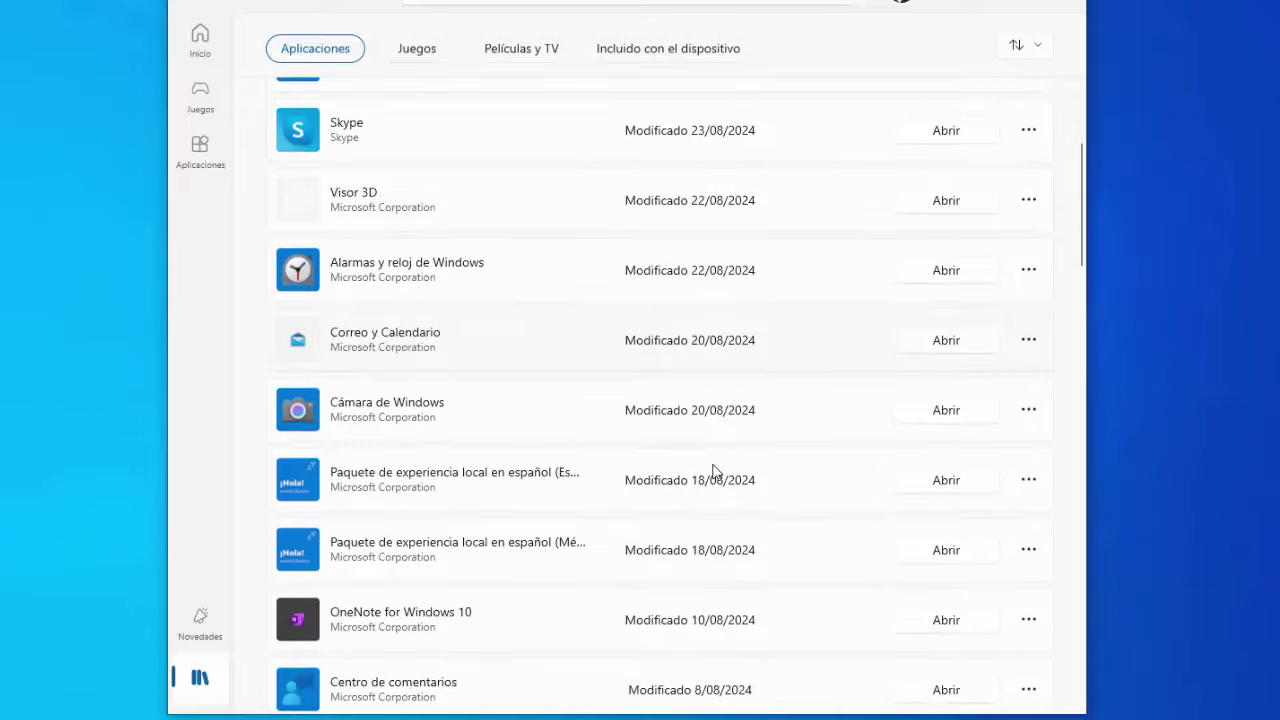
{"action": "scroll", "coordinate": [713, 471], "scroll_direction": "down", "scroll_amount": 10}
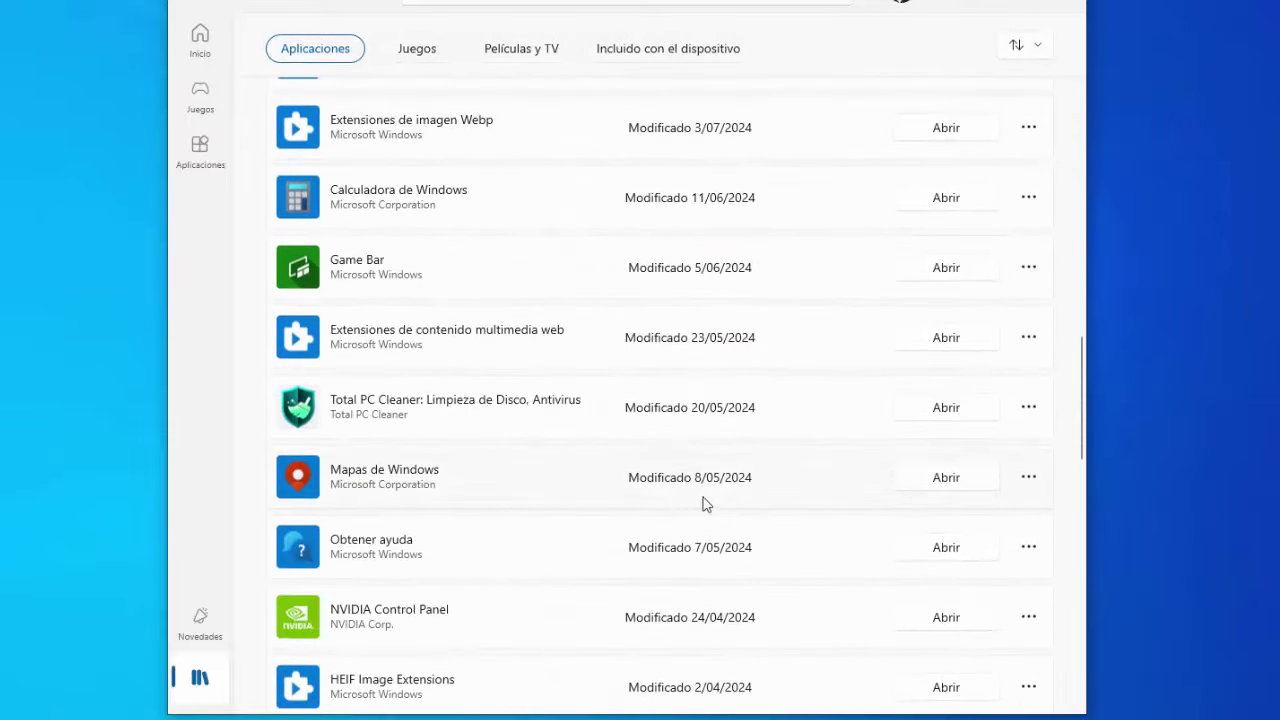
{"action": "scroll", "coordinate": [686, 543], "scroll_direction": "up", "scroll_amount": 10}
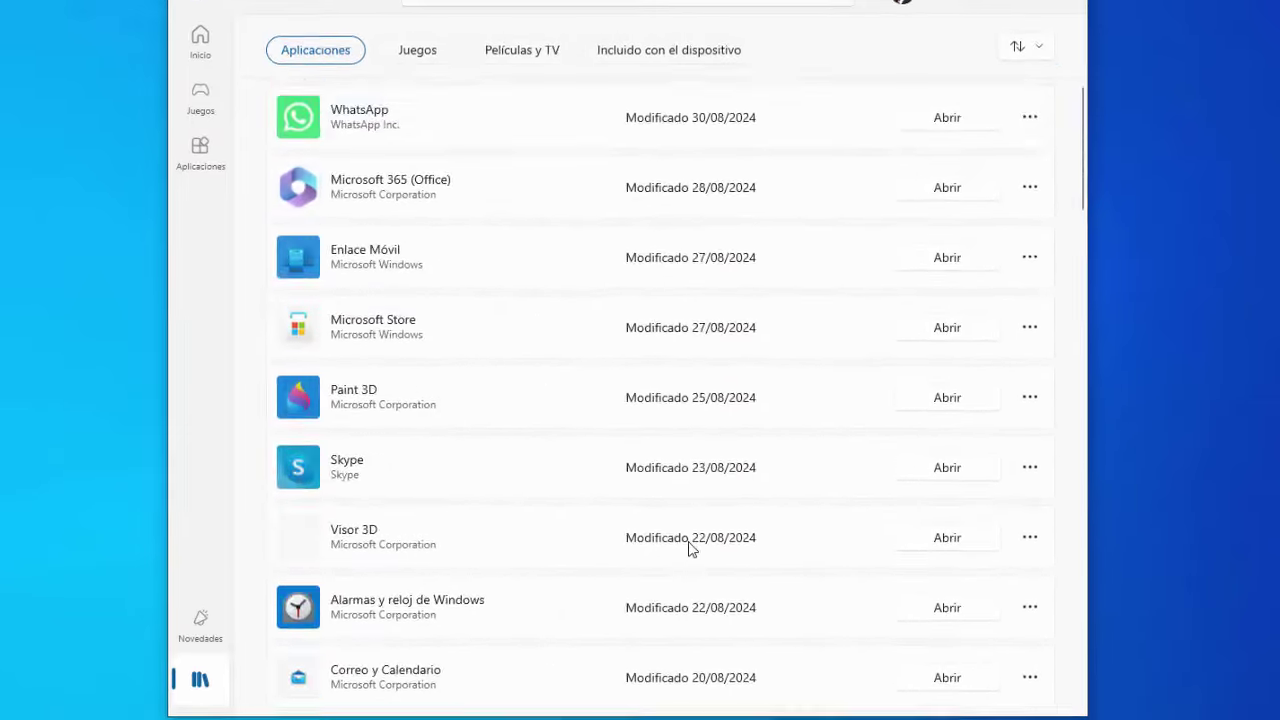
{"action": "scroll", "coordinate": [688, 548], "scroll_direction": "up", "scroll_amount": 3}
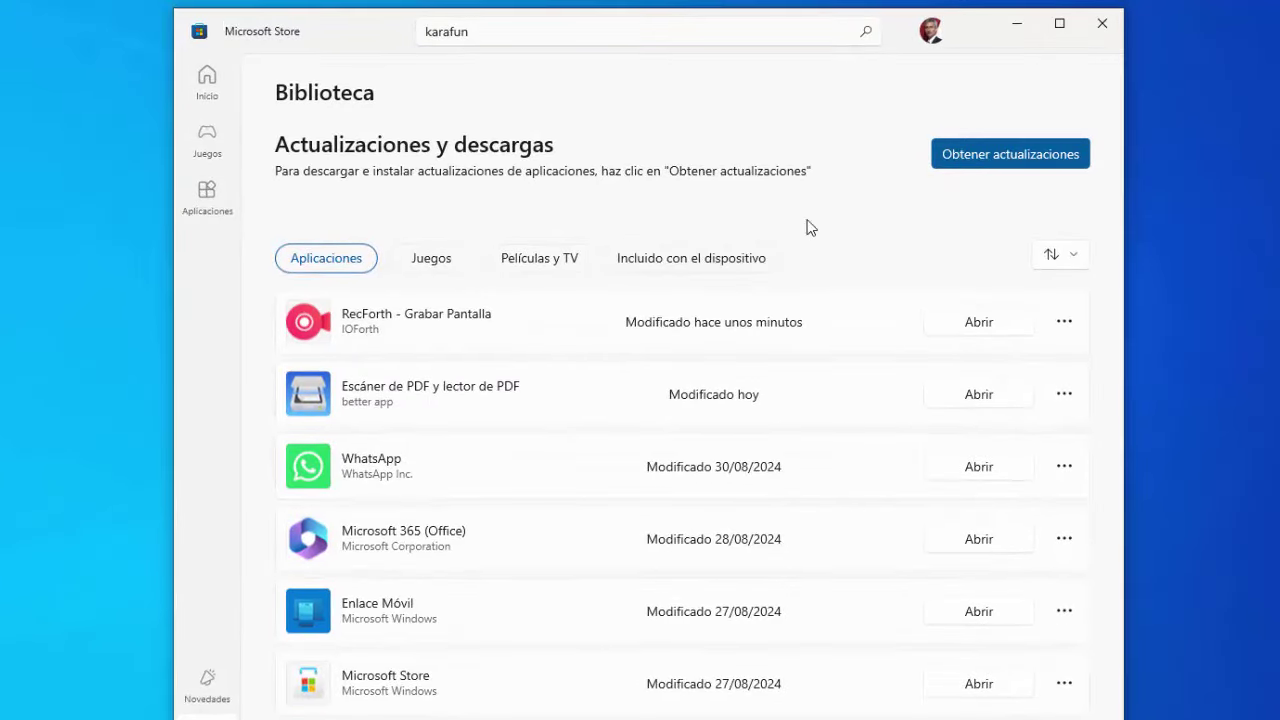